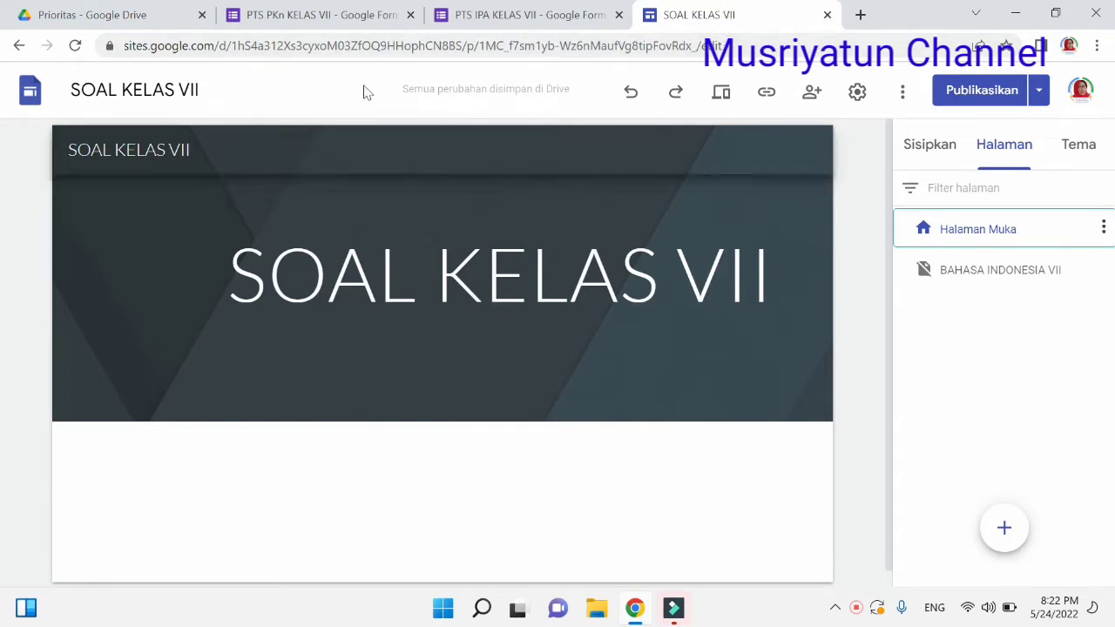
# Review the PKn and IPA class VII forms and the existing BAHASA INDONESIA VII page of the site
pyautogui.click(329, 16)
pyautogui.click(527, 17)
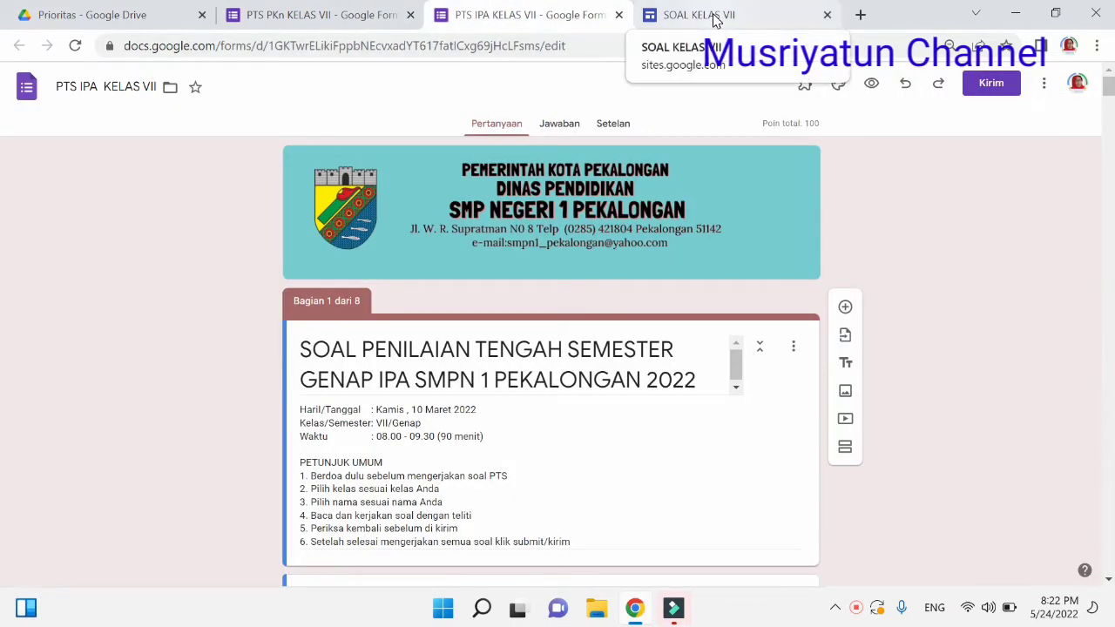
pyautogui.click(714, 20)
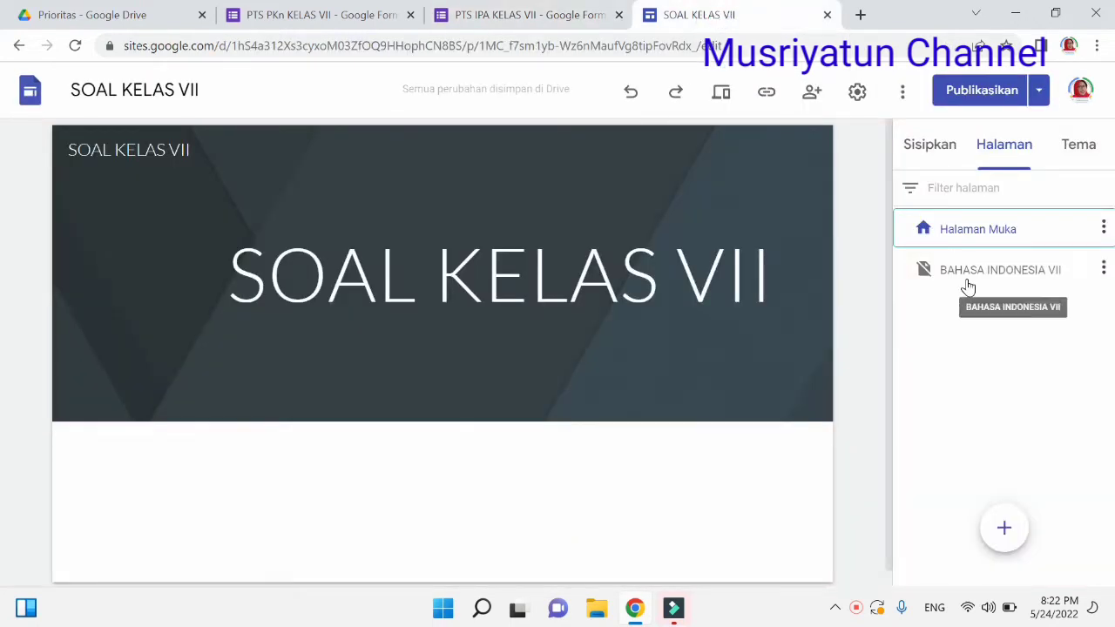
pyautogui.click(1015, 277)
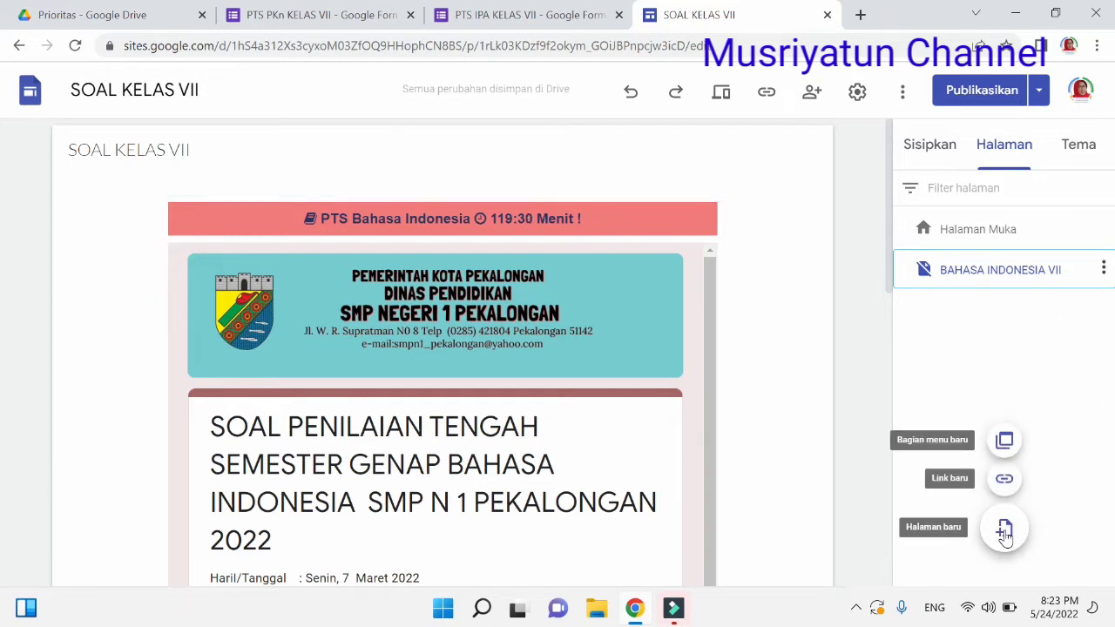
# Add a new page named IPA to the SOAL KELAS VII site
pyautogui.click(1004, 531)
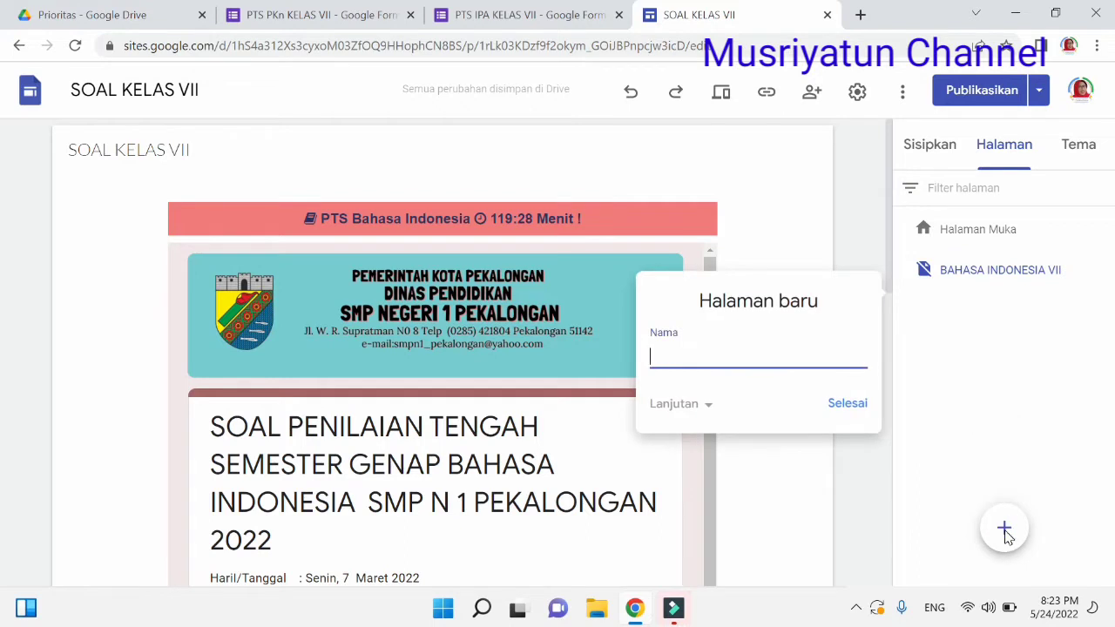
pyautogui.write('IPA')
pyautogui.click(850, 405)
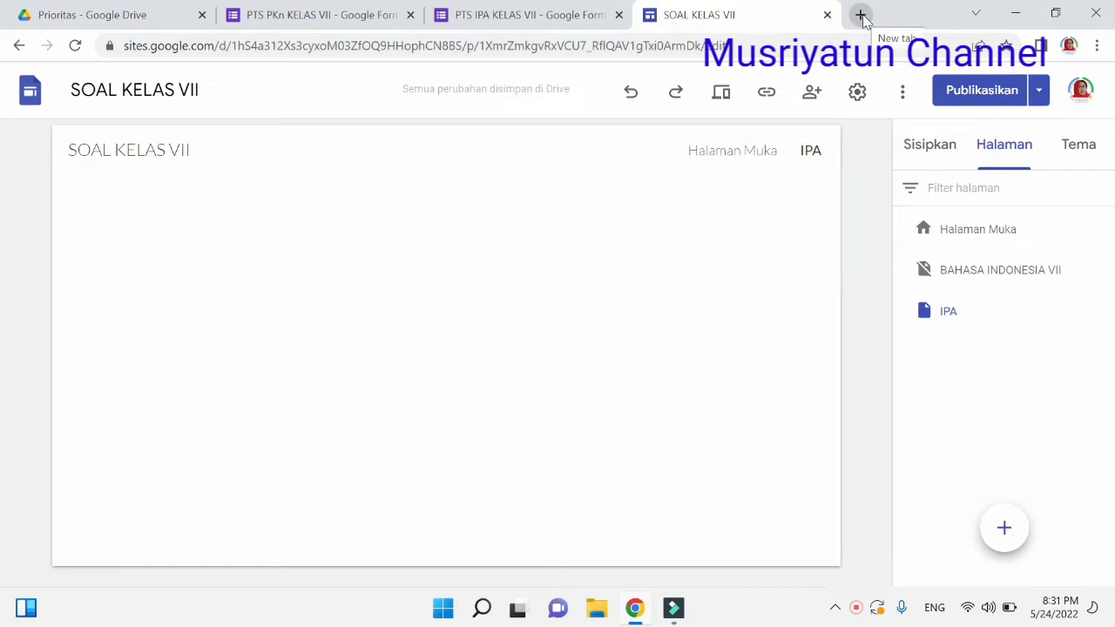
# In a new browser tab, search for ngewebsite and open the ngeweb.site article on making an auto-lock Google Form timer
pyautogui.click(861, 16)
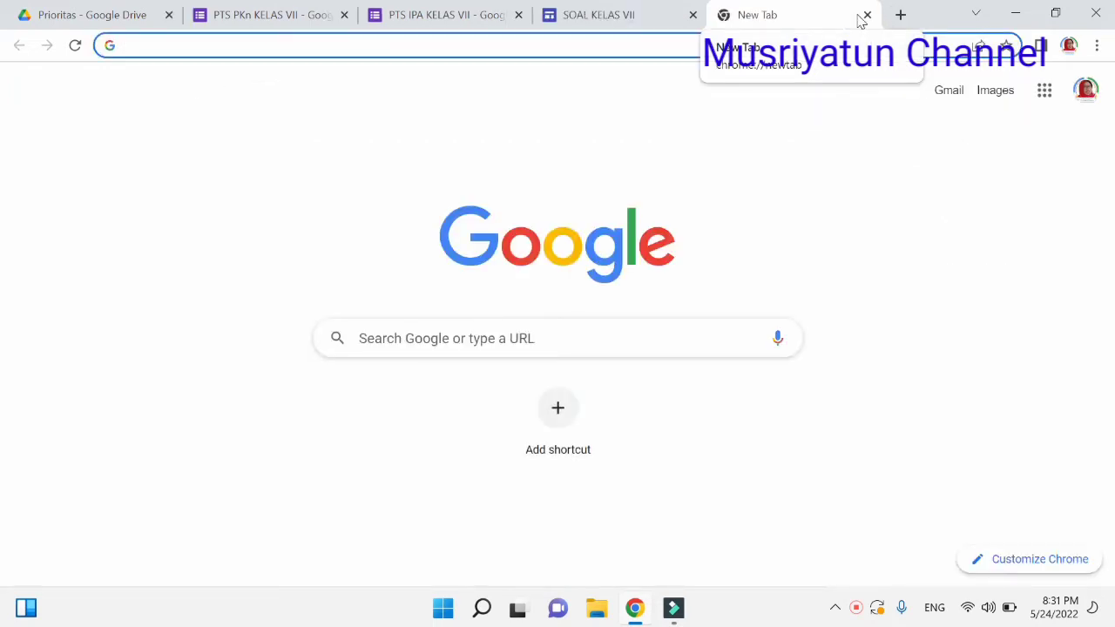
pyautogui.write('n')
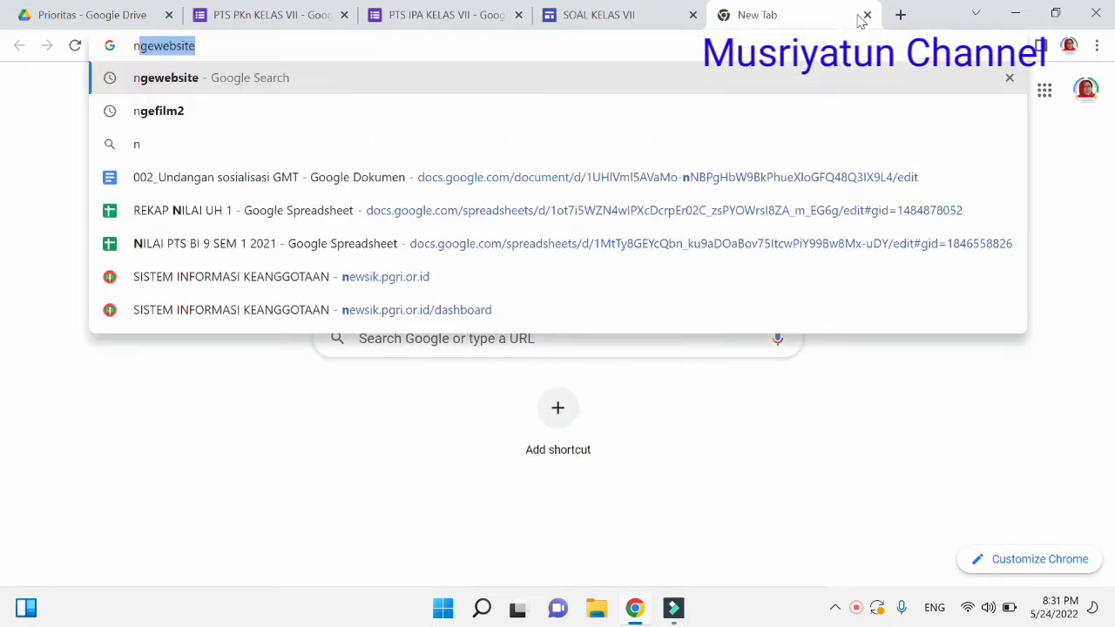
pyautogui.write('ge')
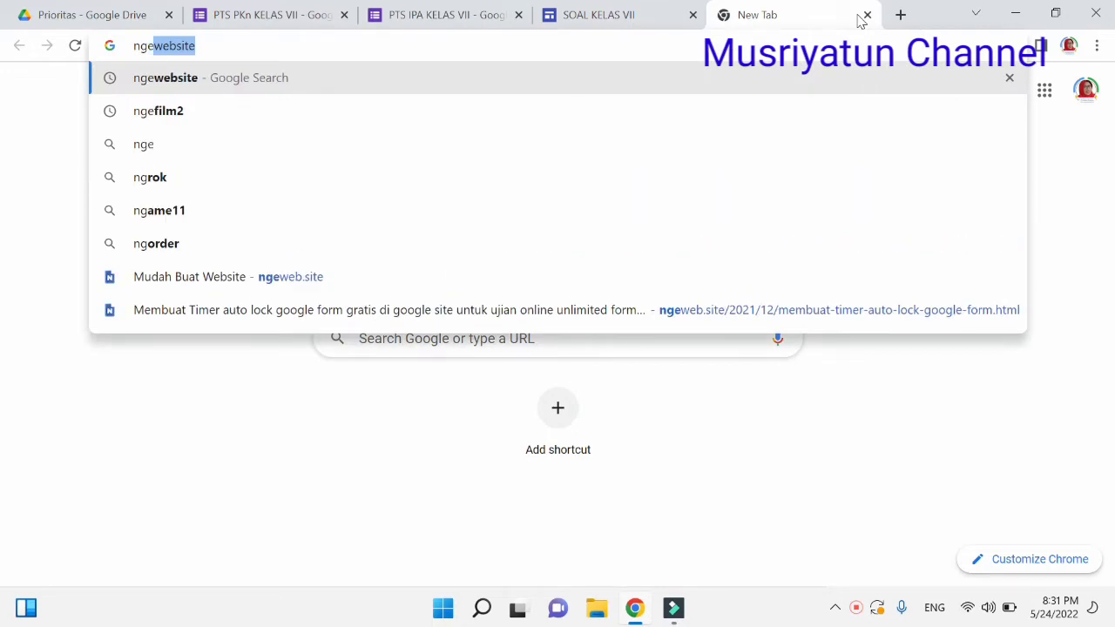
pyautogui.write('website')
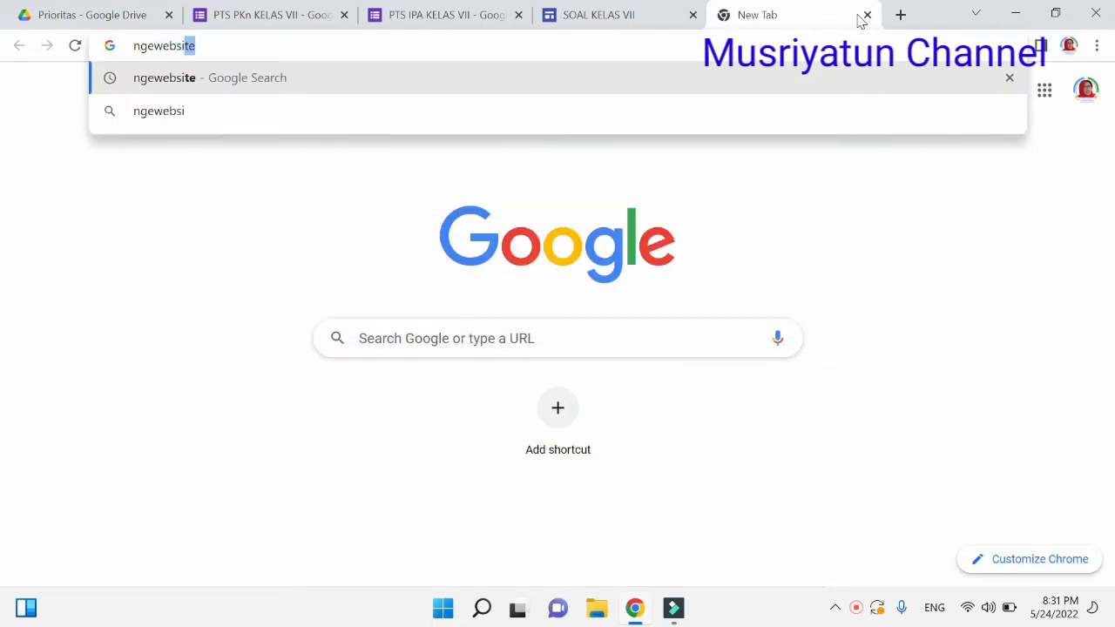
pyautogui.press('Return')
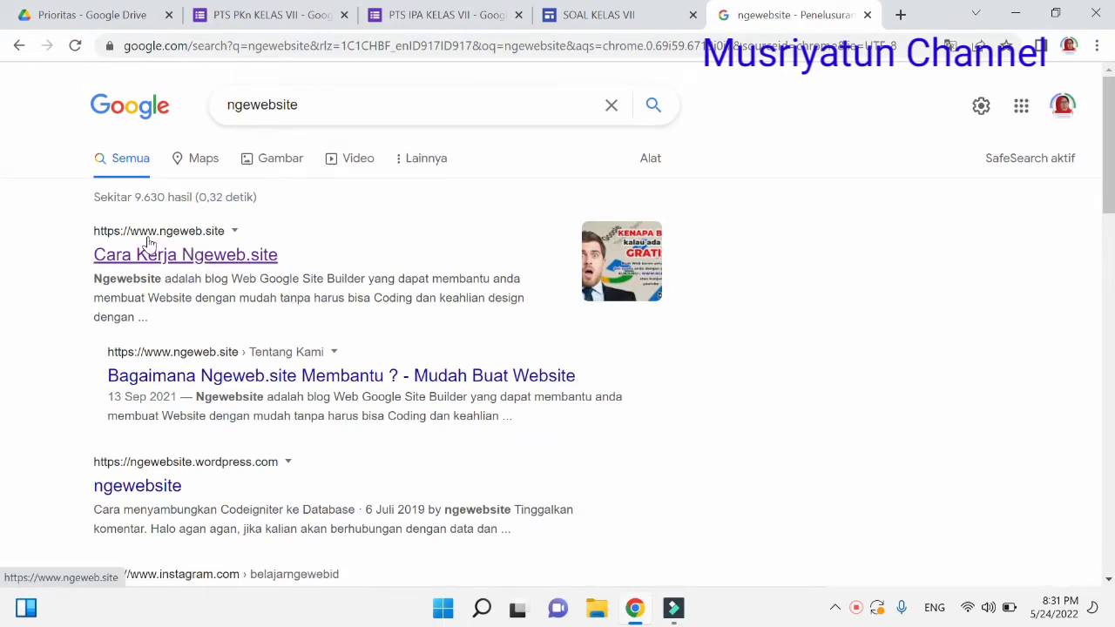
pyautogui.click(199, 255)
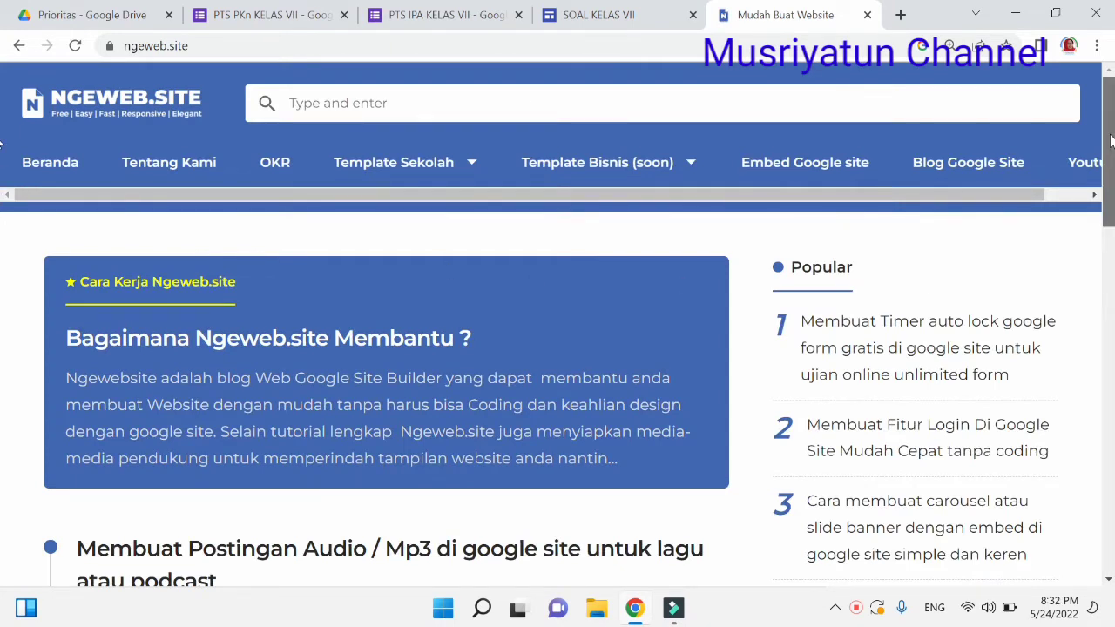
pyautogui.moveTo(1110, 141); pyautogui.dragTo(1110, 179)
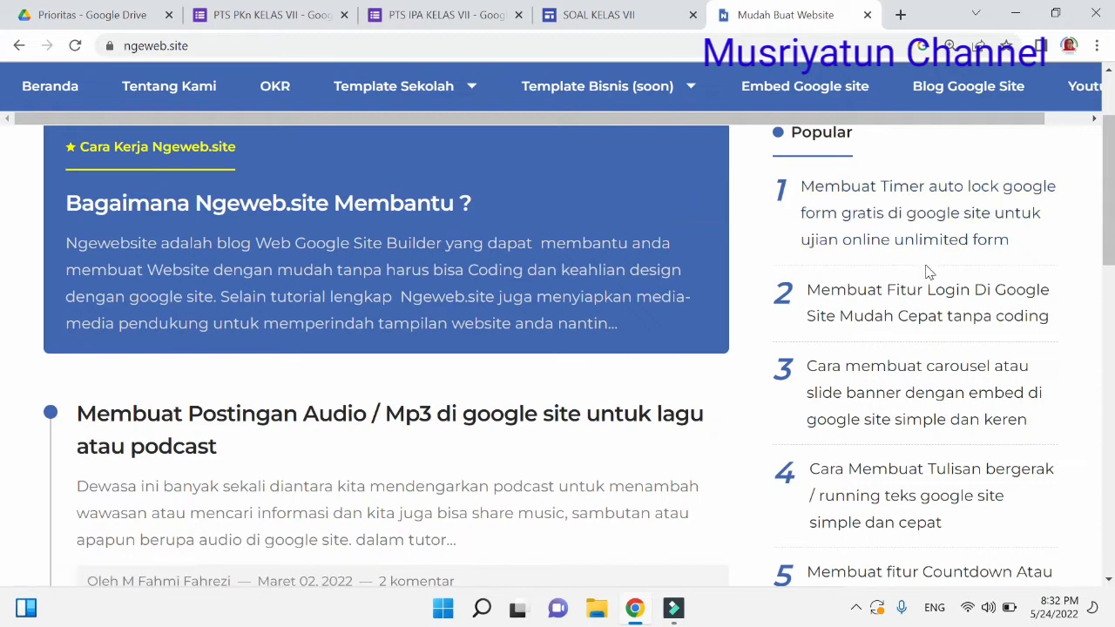
pyautogui.click(916, 199)
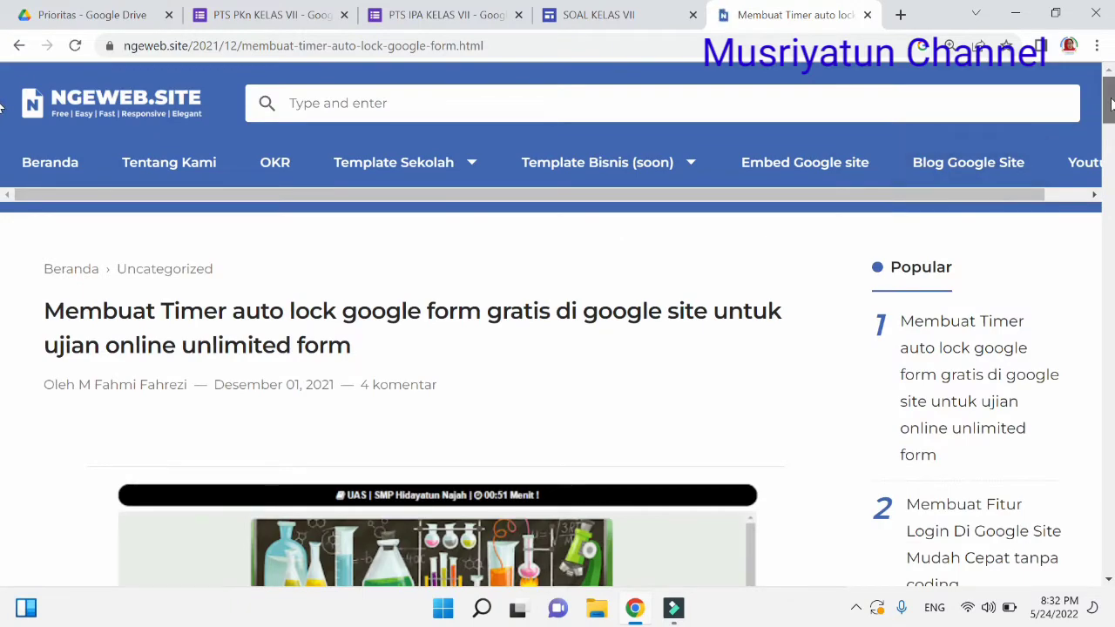
# Enter "IPA Kelas VII" as the exam name in the article's timer form
pyautogui.moveTo(1110, 105); pyautogui.dragTo(1112, 181)
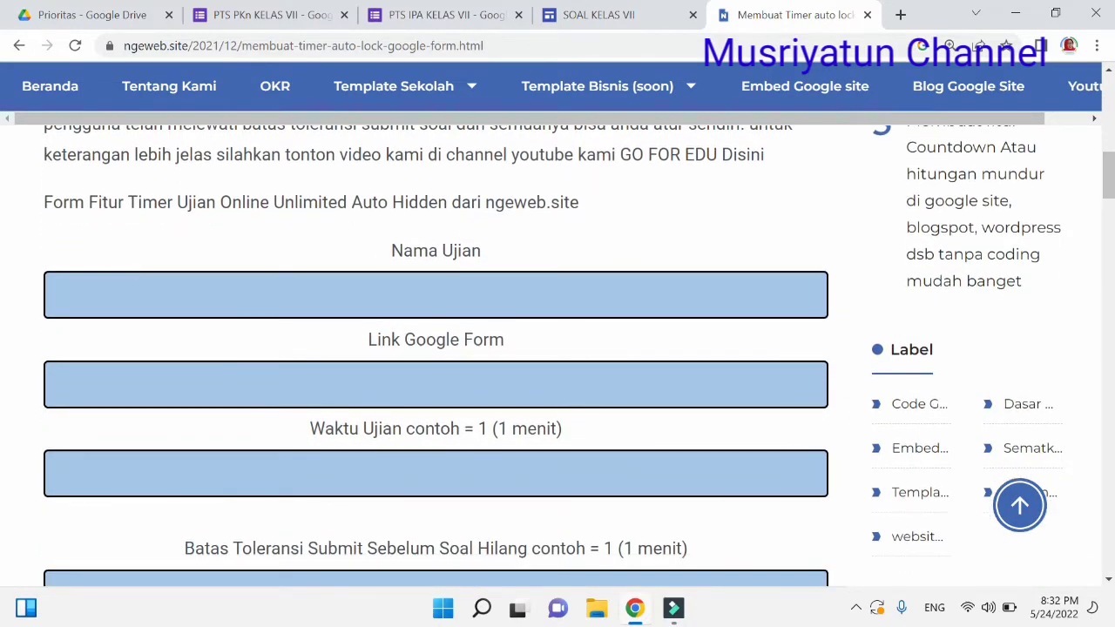
pyautogui.click(107, 298)
pyautogui.write('IPA Kelas VII')
# Copy the sharing link of the PTS IPA KELAS VII form and paste it as the timer's Google Form link
pyautogui.click(275, 383)
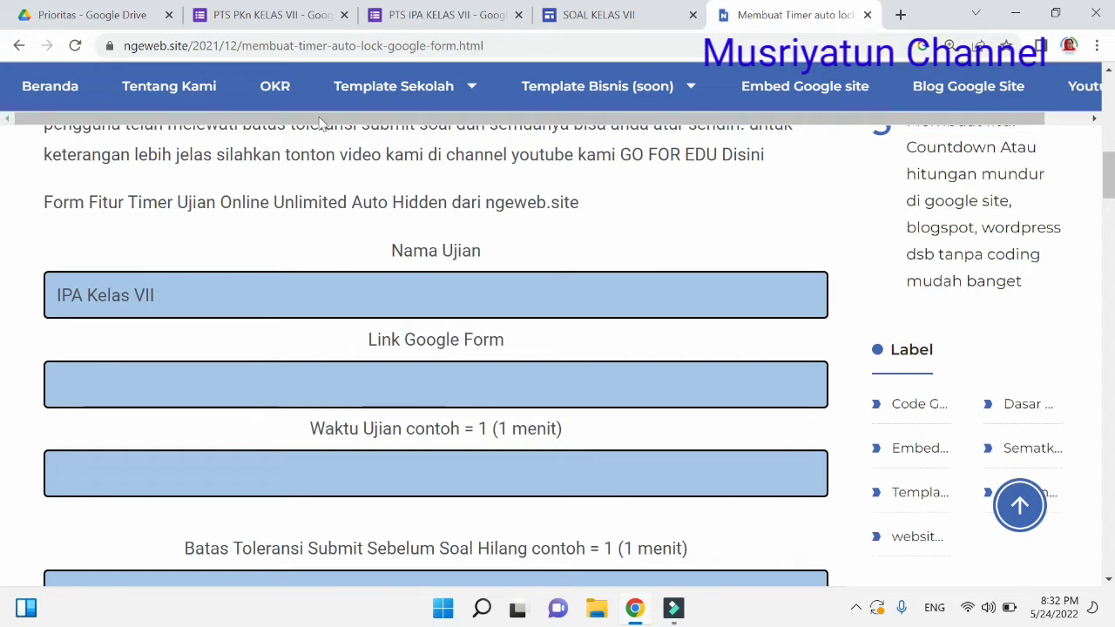
pyautogui.click(446, 17)
pyautogui.click(992, 85)
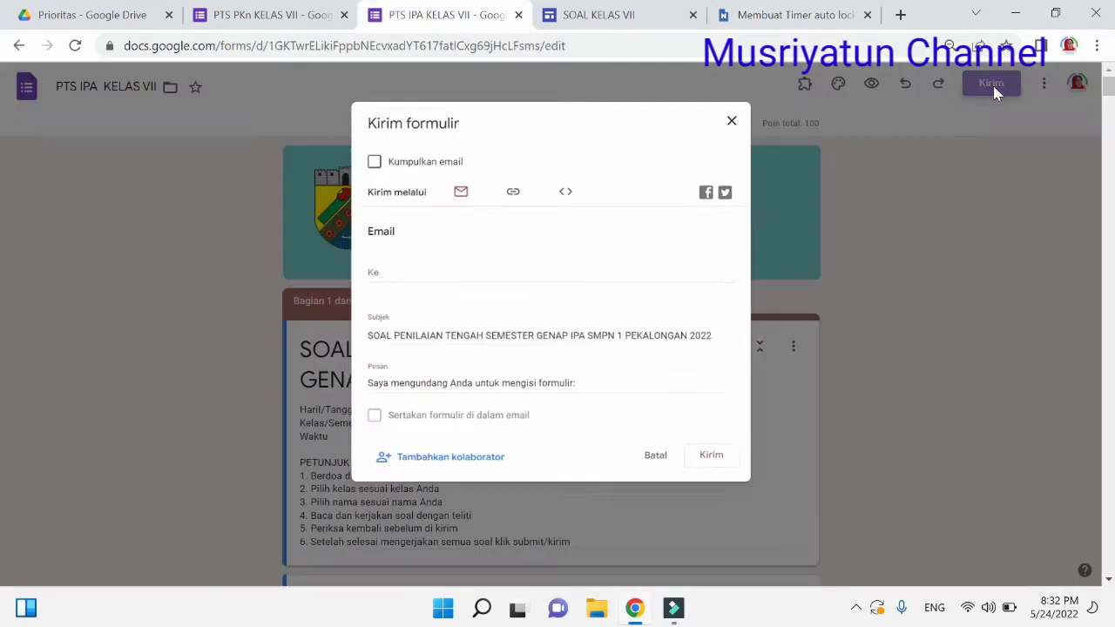
pyautogui.click(511, 190)
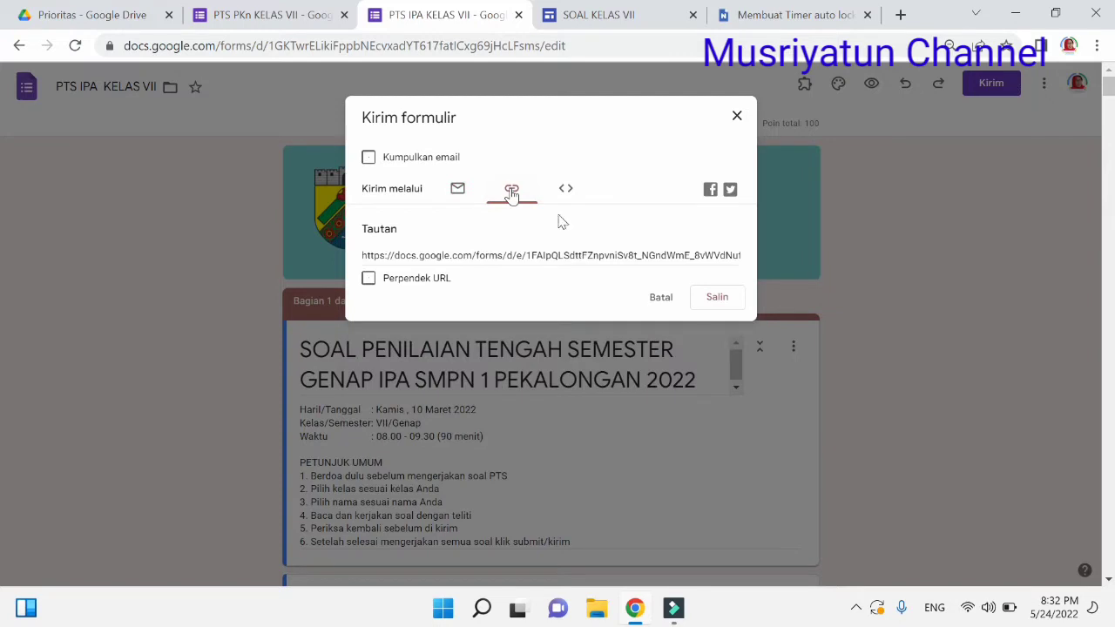
pyautogui.click(715, 298)
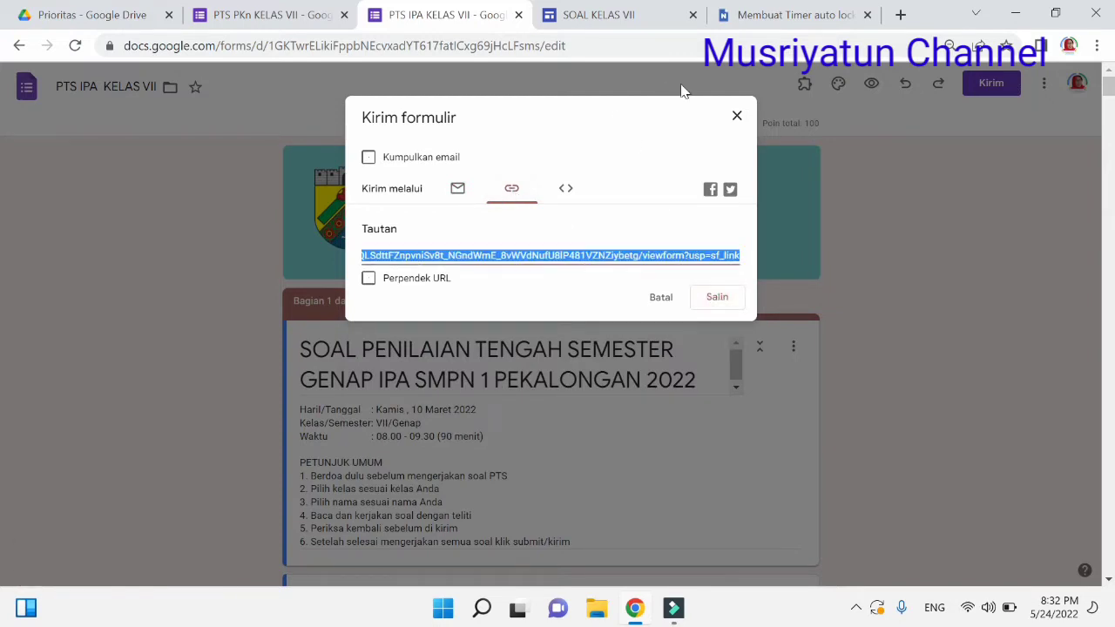
pyautogui.click(801, 15)
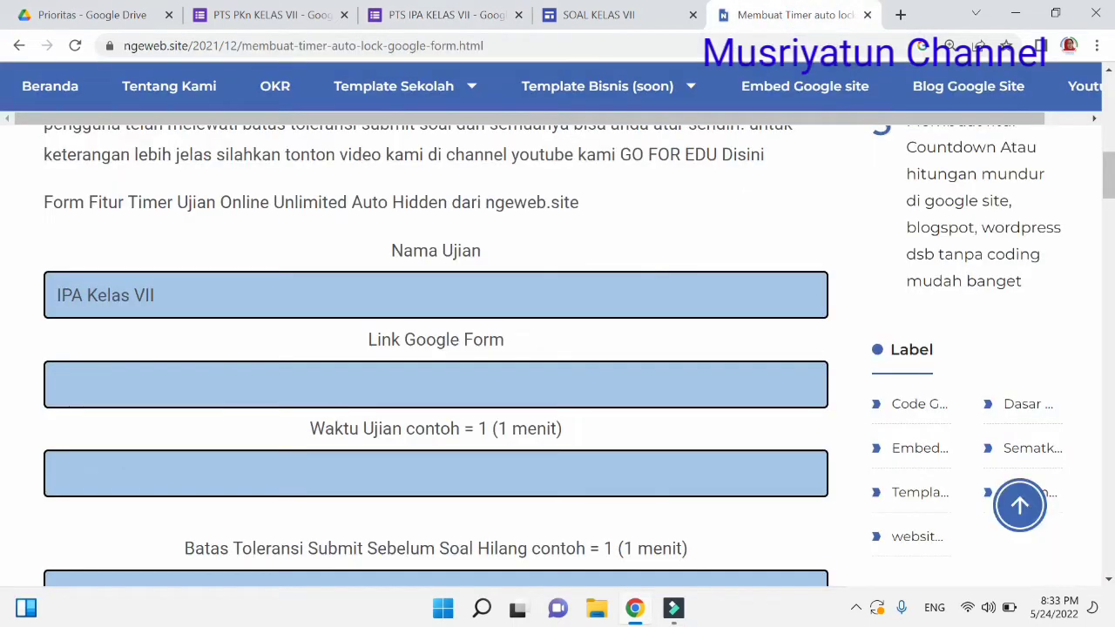
pyautogui.write('https://docs.google.com/forms/d/e/1FAIpQLSdttFZnpvniSv8t_NGndWmE_8vWVdNufU8lP481VZNZiybetg/viewform?usp=sf_link')
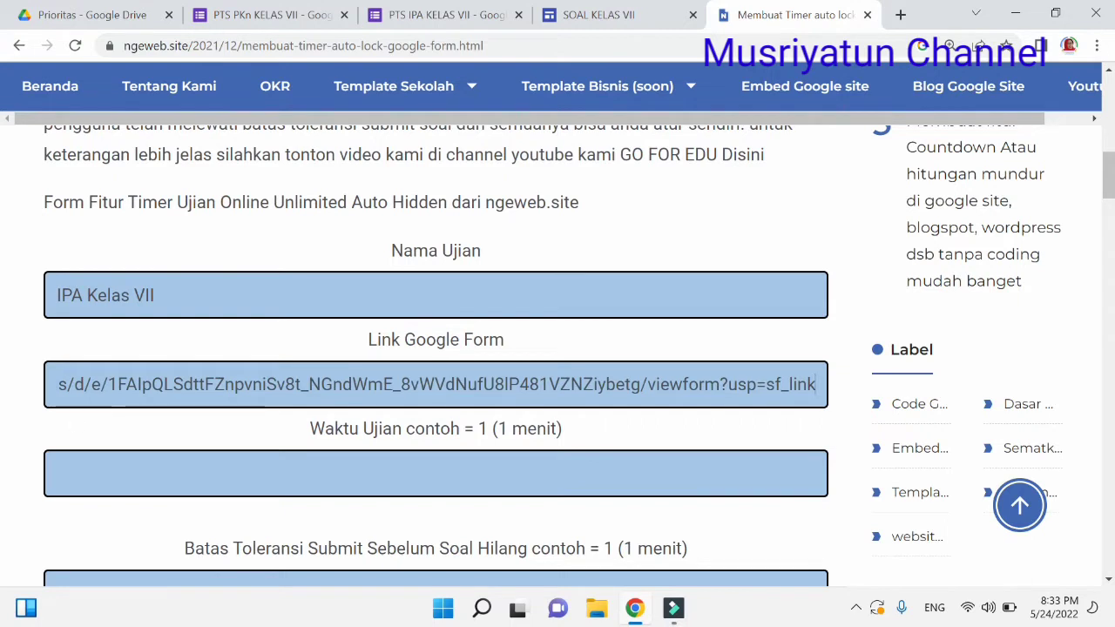
# Set the exam time to 90 minutes and the submit tolerance to 5 minutes
pyautogui.click(55, 472)
pyautogui.write('90')
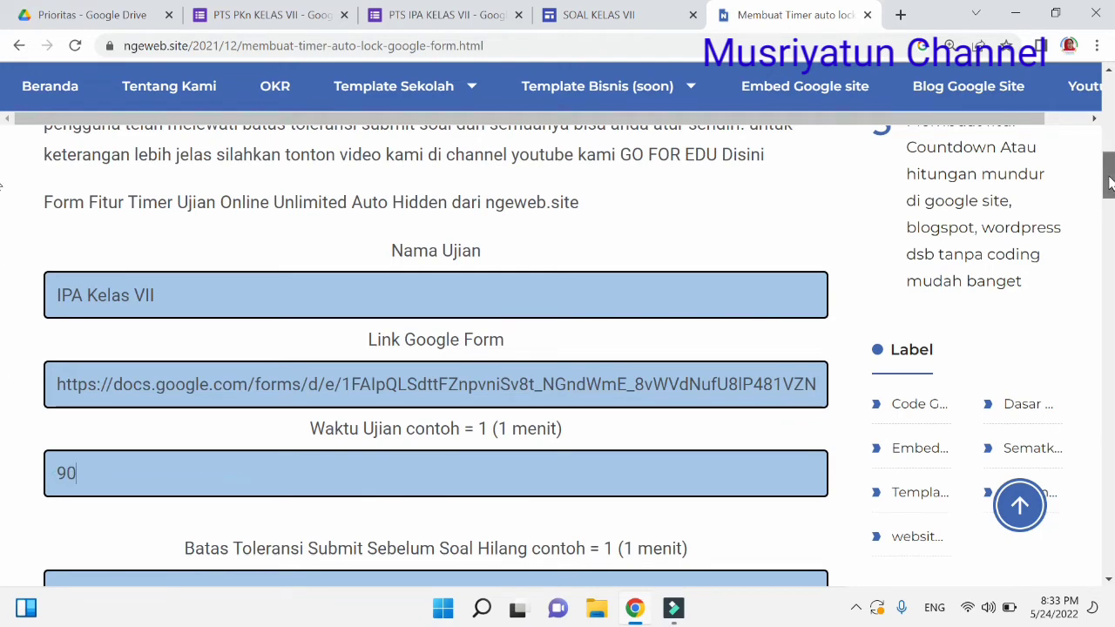
pyautogui.scroll(-3, 544, 227)
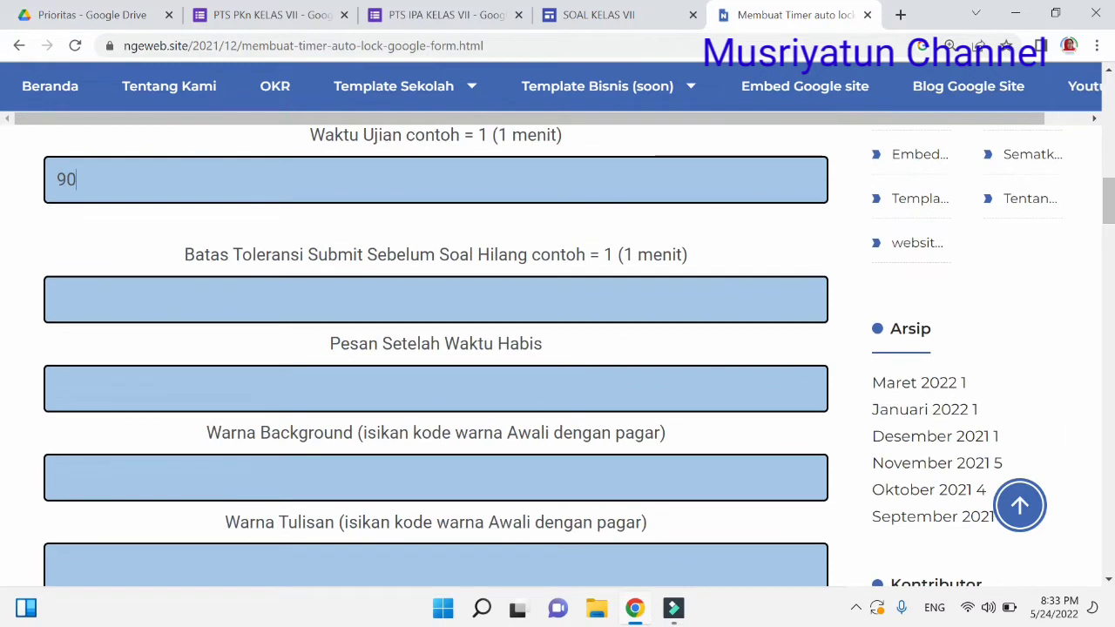
pyautogui.click(93, 302)
pyautogui.write('5')
# Enter the time-up message "Segera submit/kirim sebelum waktu habis. Jika terlambat, soal akan hilang dan jawaban tidak terekam"
pyautogui.click(67, 395)
pyautogui.write('Segera su')
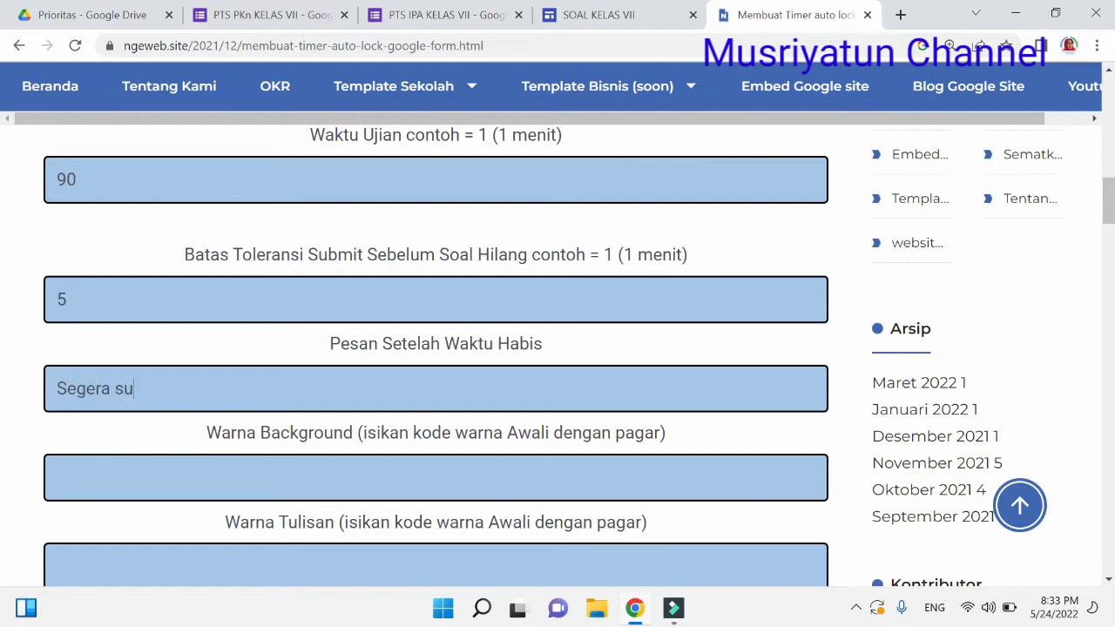
pyautogui.write('bmit/kirim')
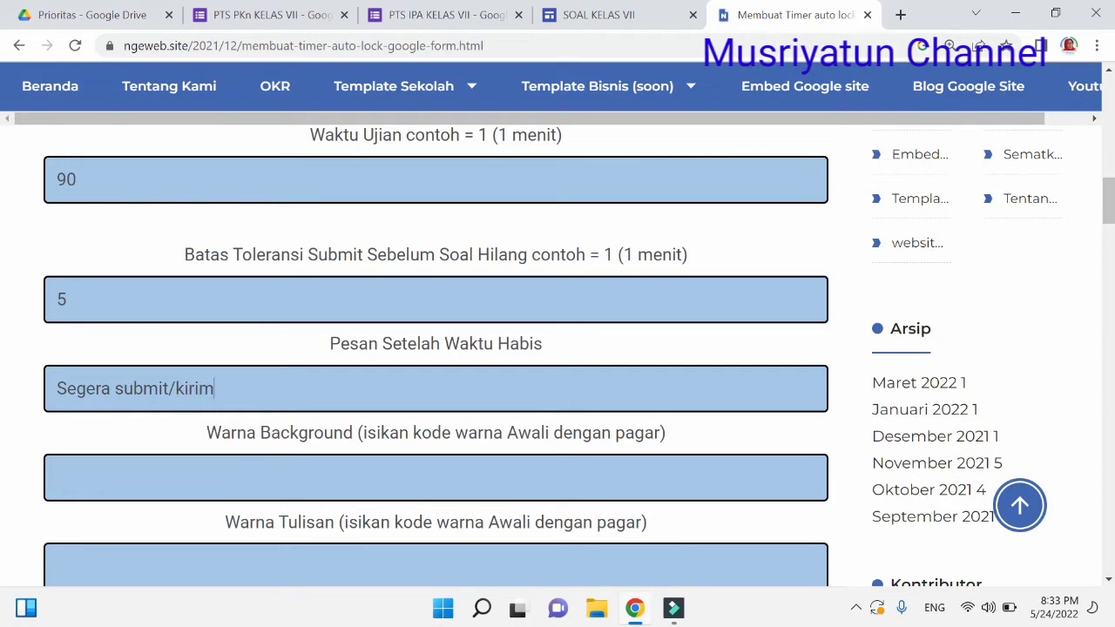
pyautogui.write(' seb')
pyautogui.write('elum waktu')
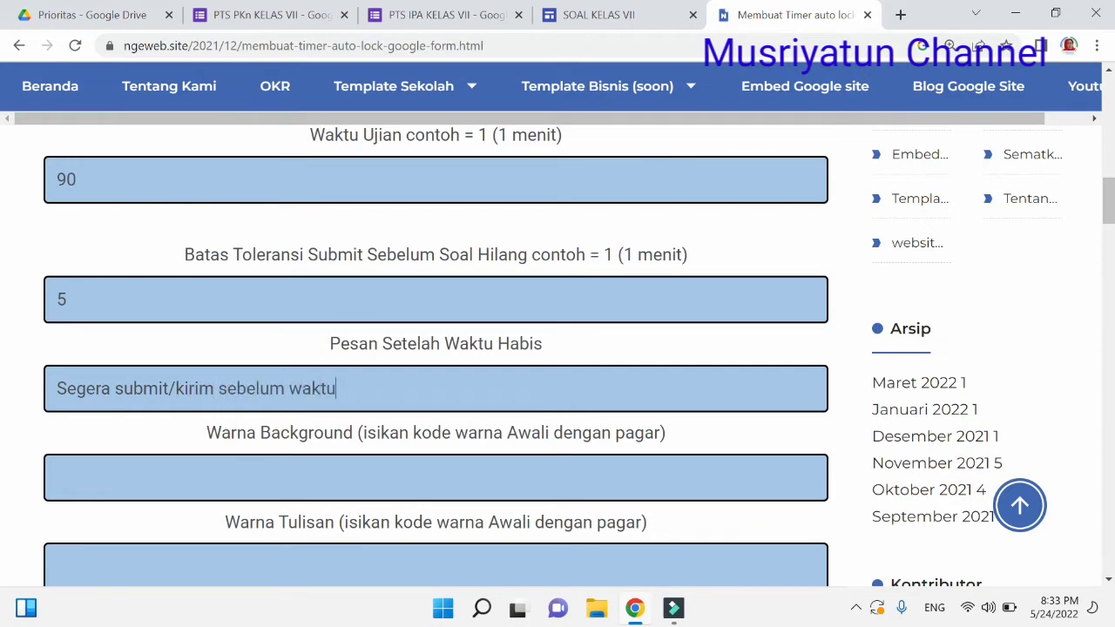
pyautogui.write(' habis')
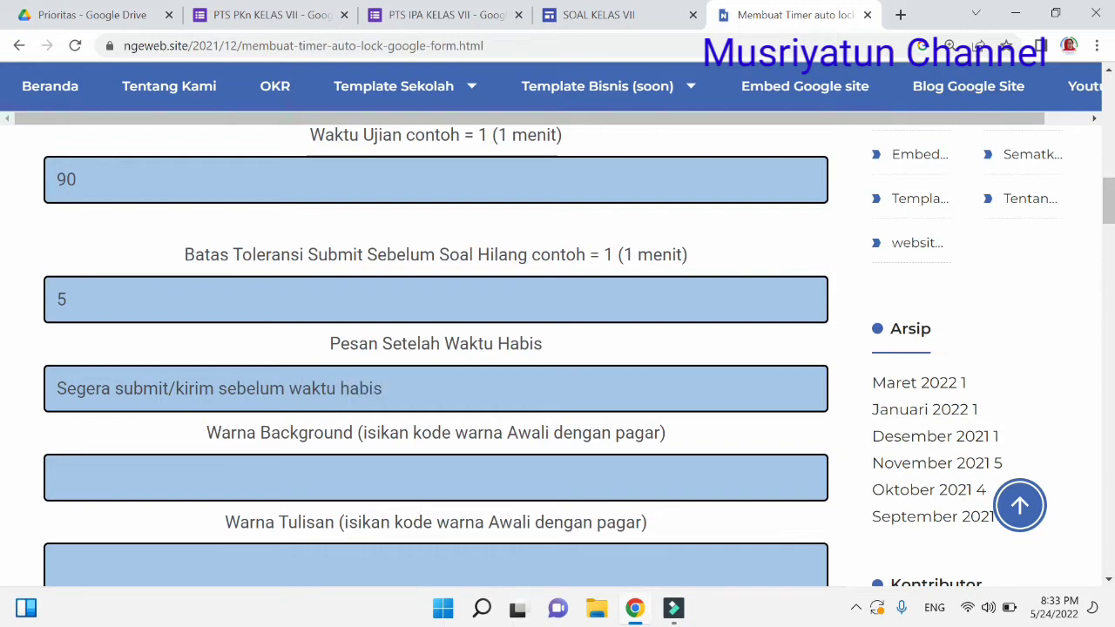
pyautogui.write('. Jika ')
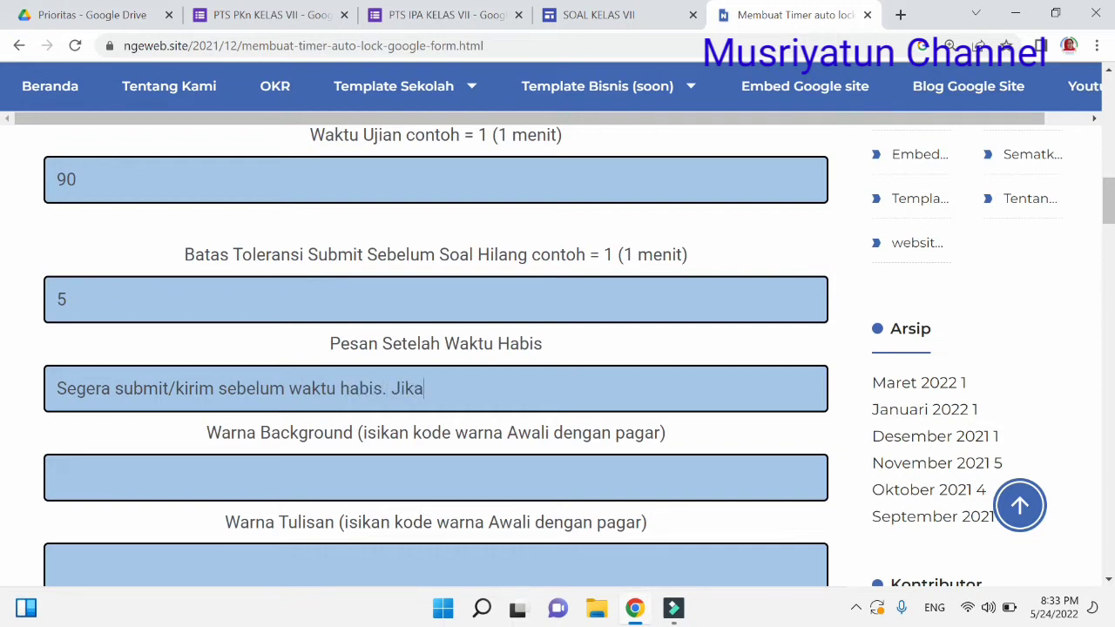
pyautogui.write('terlambat, soal akan hilang dan')
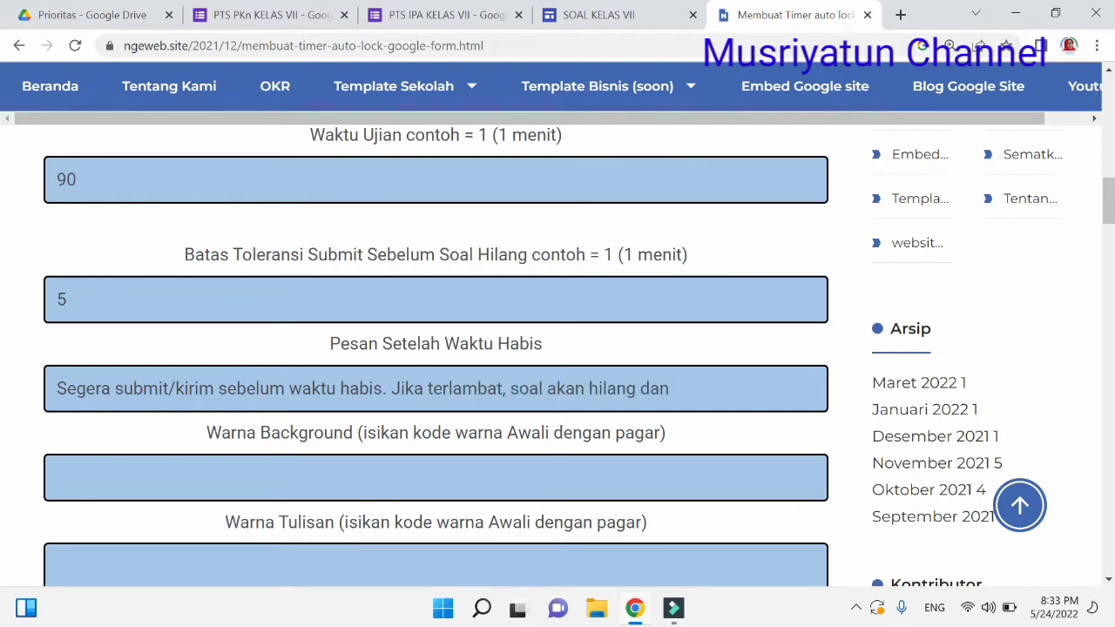
pyautogui.write(' jawaban tidak te')
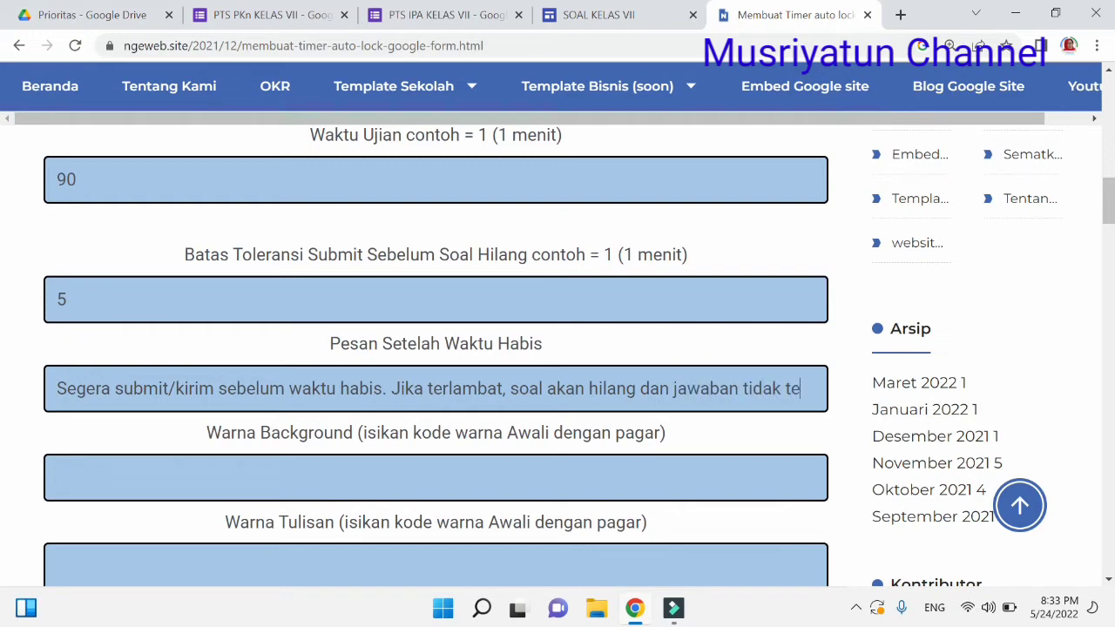
pyautogui.write('rekam')
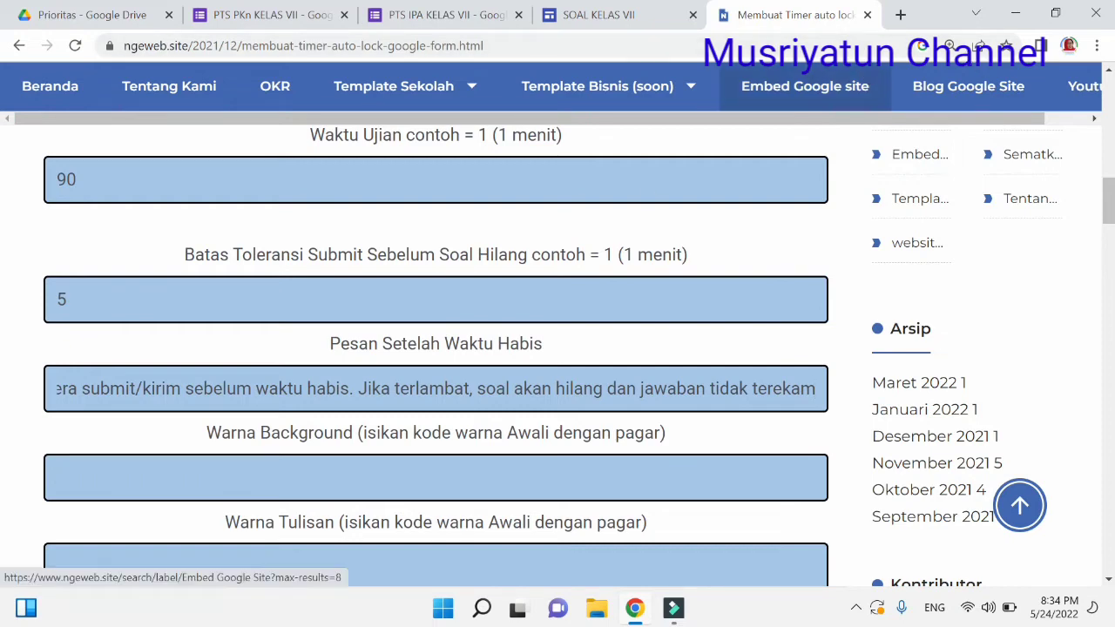
# In a new browser tab, search for colorhunt and open the Color Hunt palette site
pyautogui.click(899, 14)
pyautogui.write('colo')
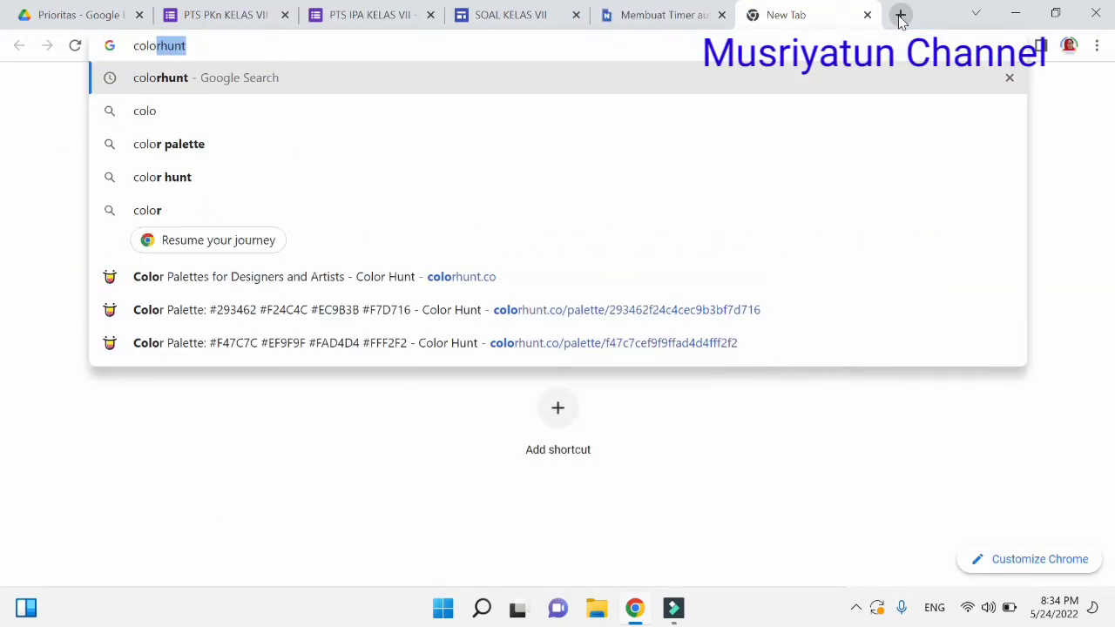
pyautogui.write('rhunt')
pyautogui.press('Return')
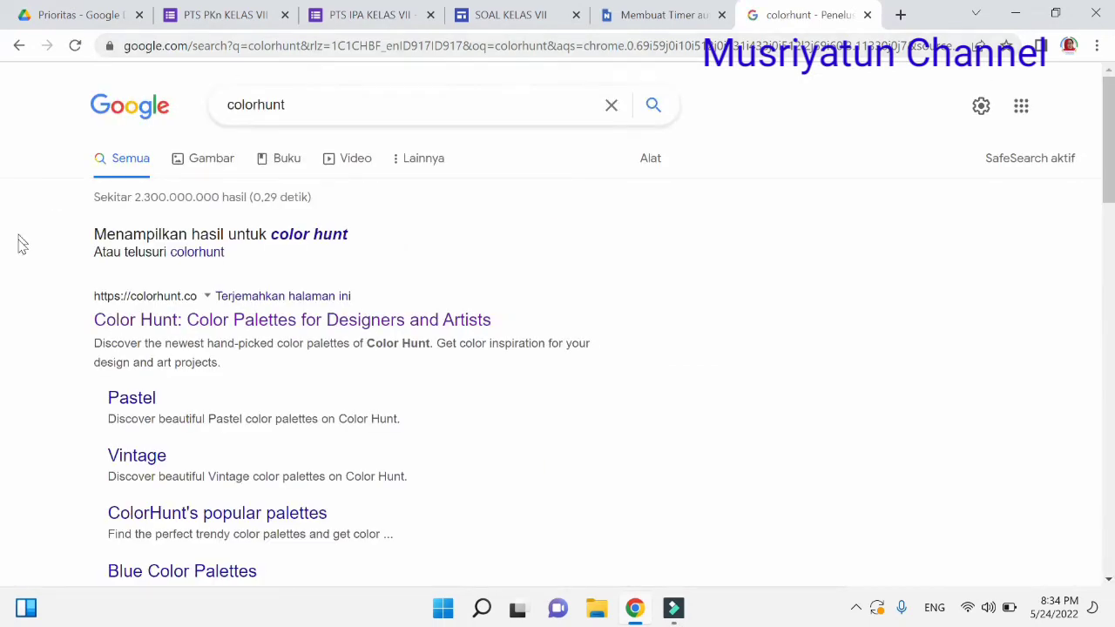
pyautogui.click(144, 324)
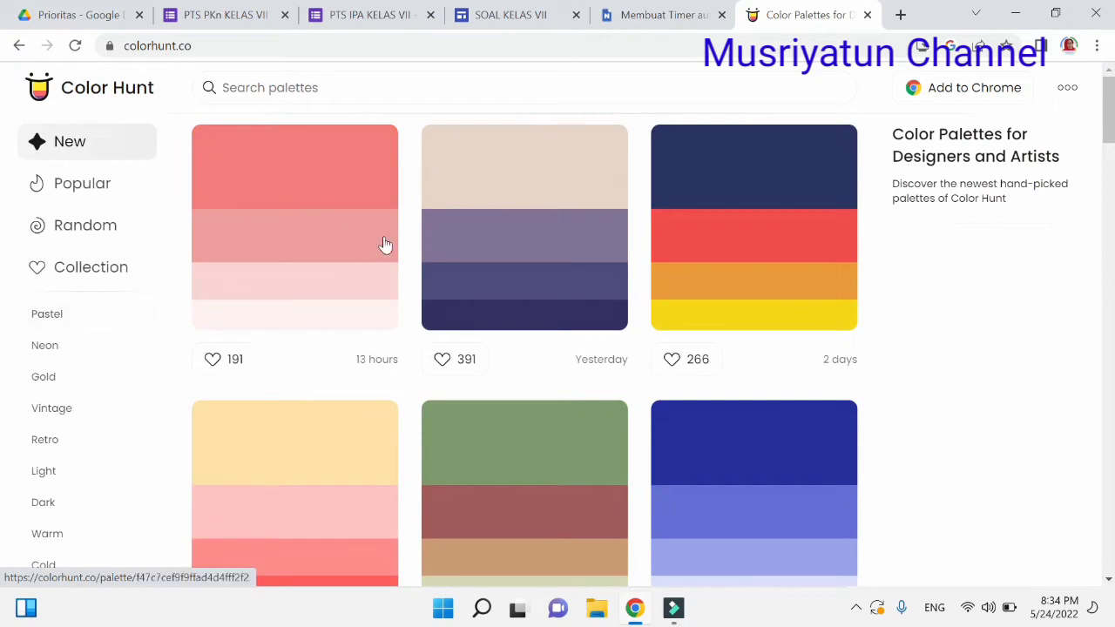
# Copy the colour code #F47C7C from the newest pink palette and return to the timer form
pyautogui.click(298, 173)
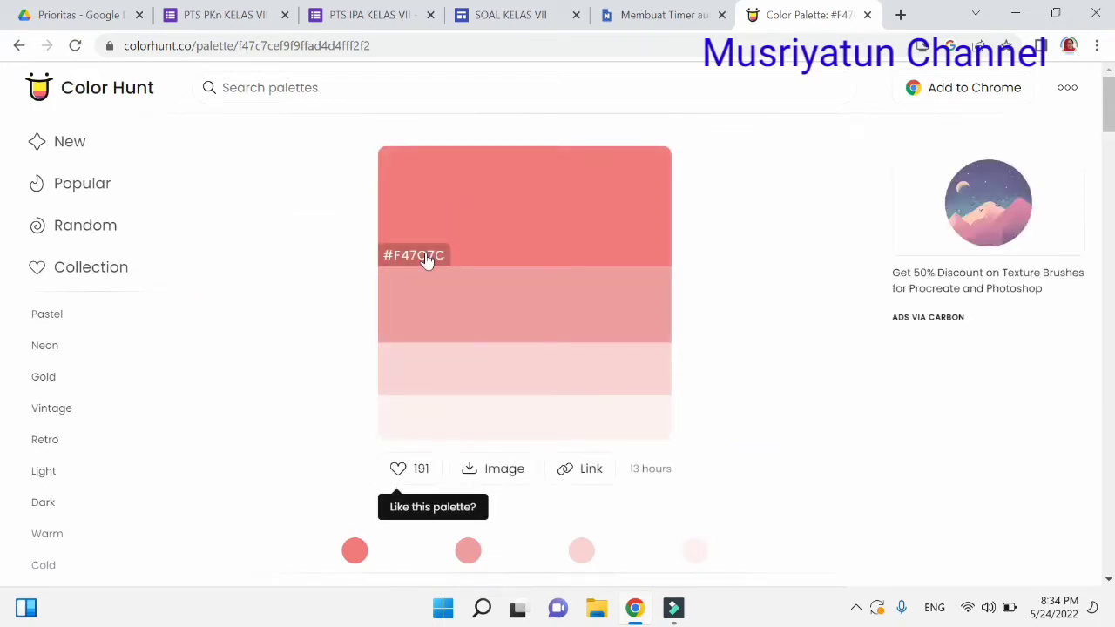
pyautogui.click(425, 258)
pyautogui.click(662, 14)
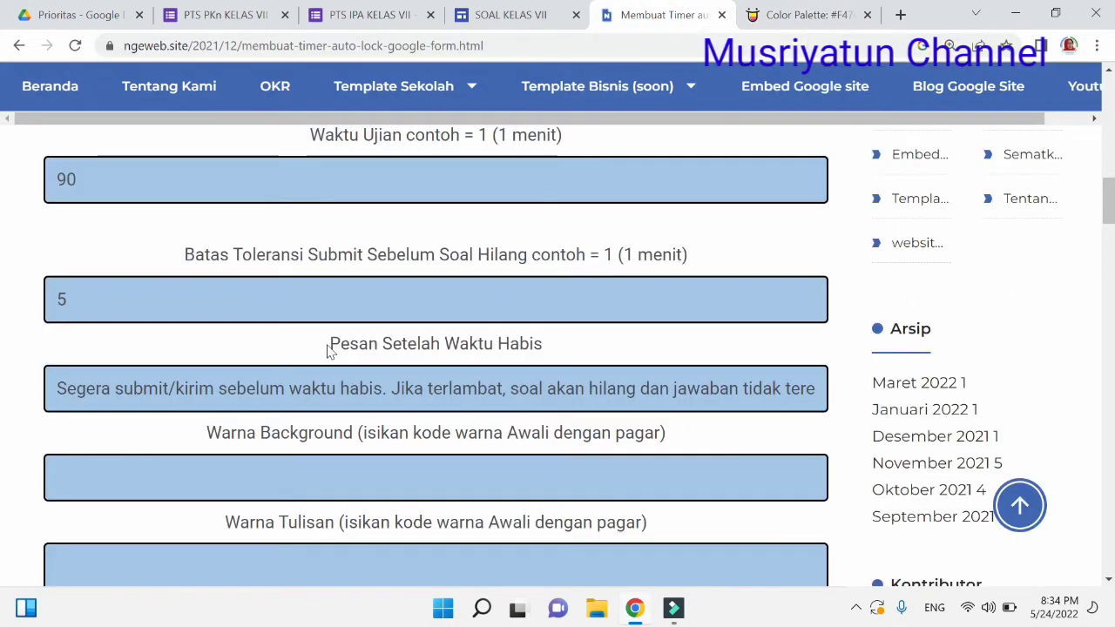
# Set the timer's background colour code to #F47C7C, including the leading hash
pyautogui.click(116, 481)
pyautogui.write('F47C7C')
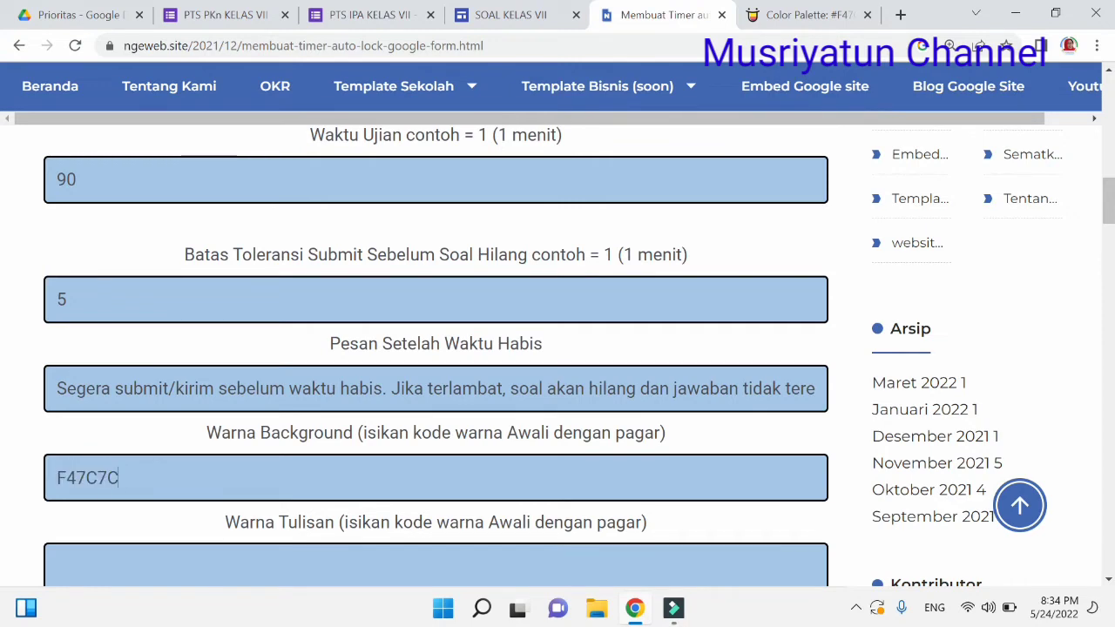
pyautogui.click(55, 477)
pyautogui.write('#')
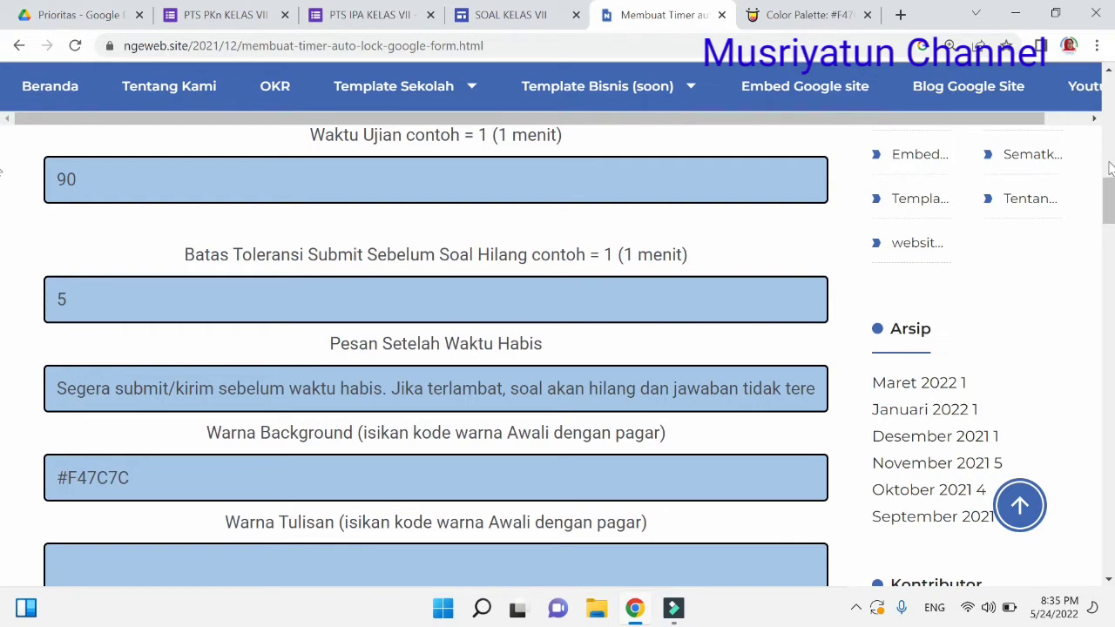
# Copy the navy colour code #293462 from the navy, red, orange and yellow Color Hunt palette and return to the timer form
pyautogui.moveTo(1110, 190); pyautogui.dragTo(1109, 215)
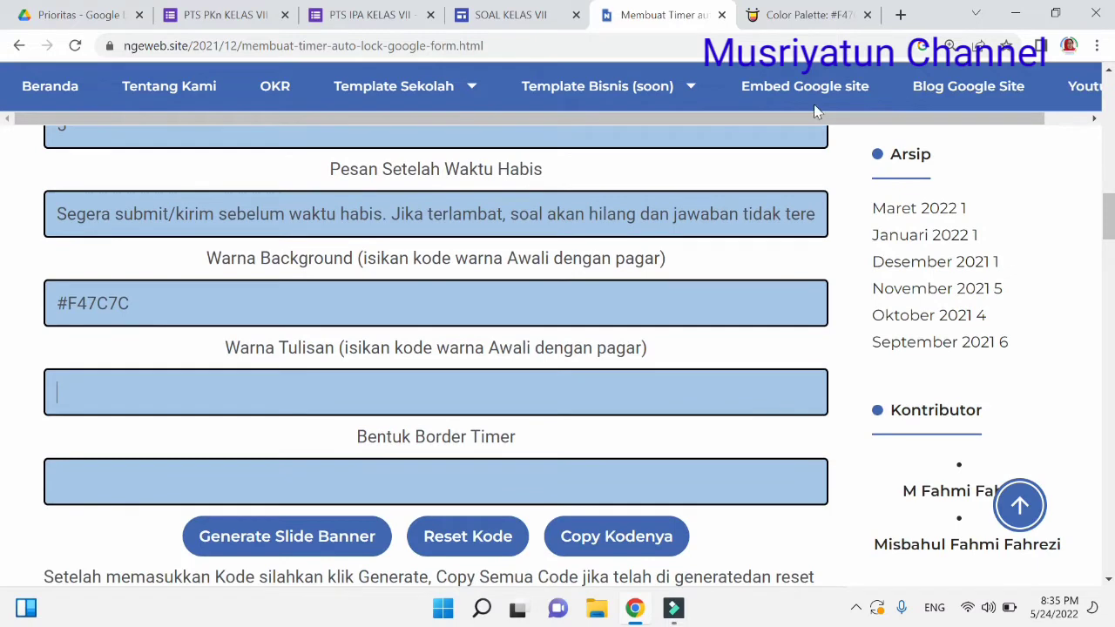
pyautogui.click(792, 16)
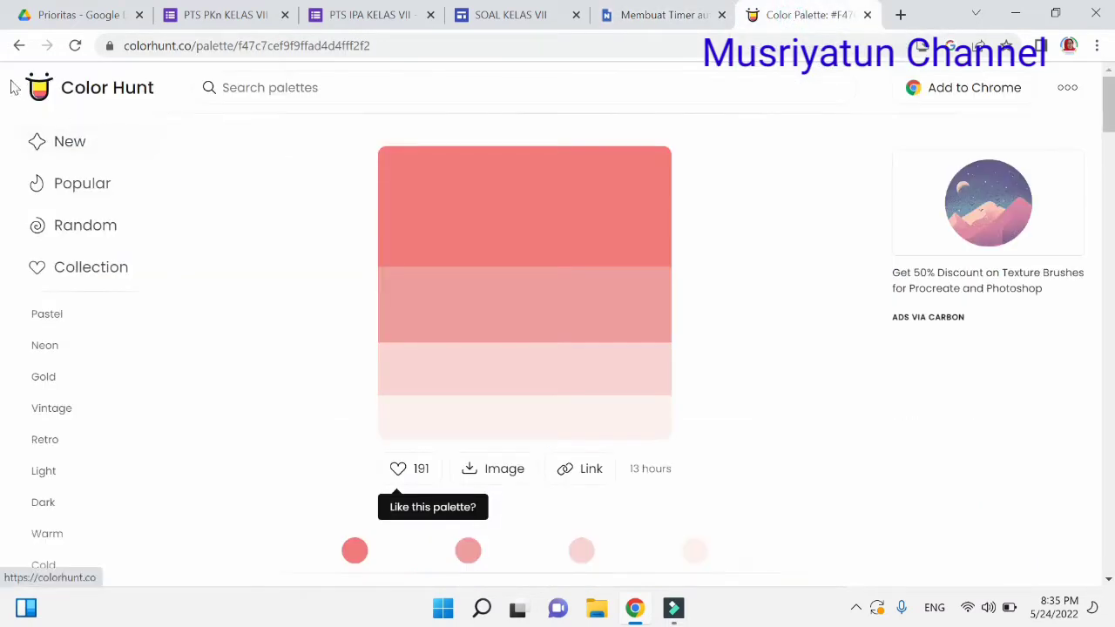
pyautogui.click(19, 46)
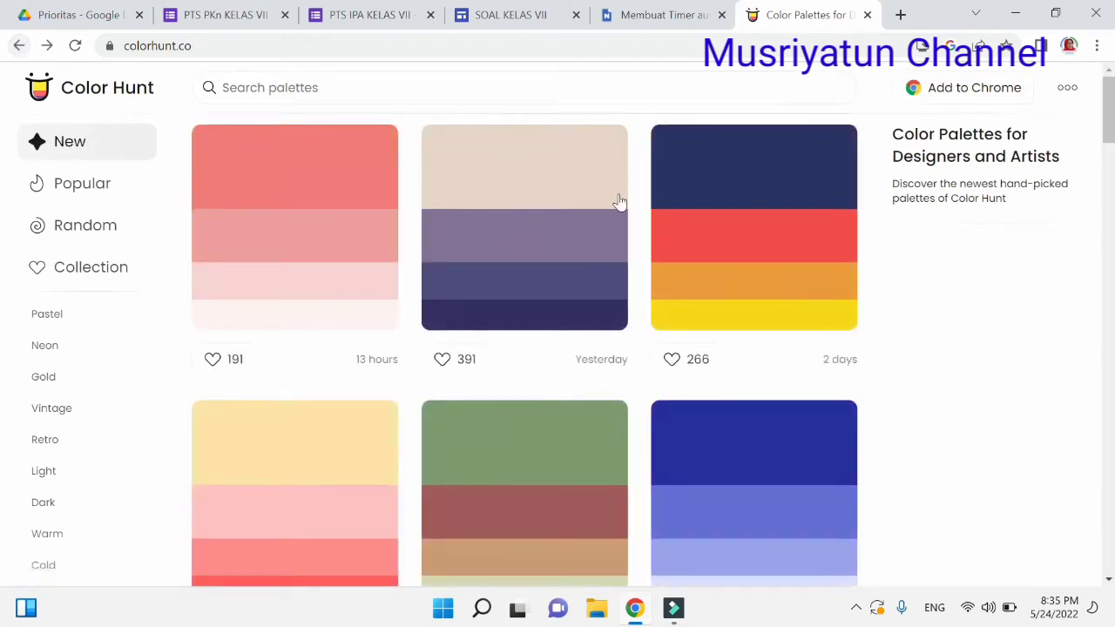
pyautogui.click(765, 176)
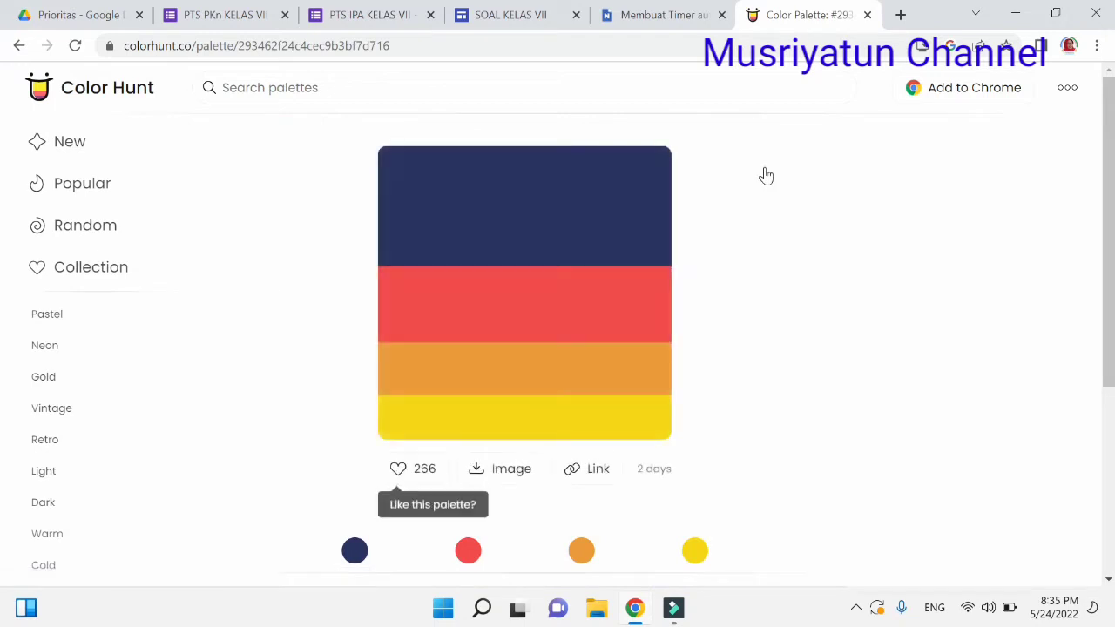
pyautogui.click(426, 256)
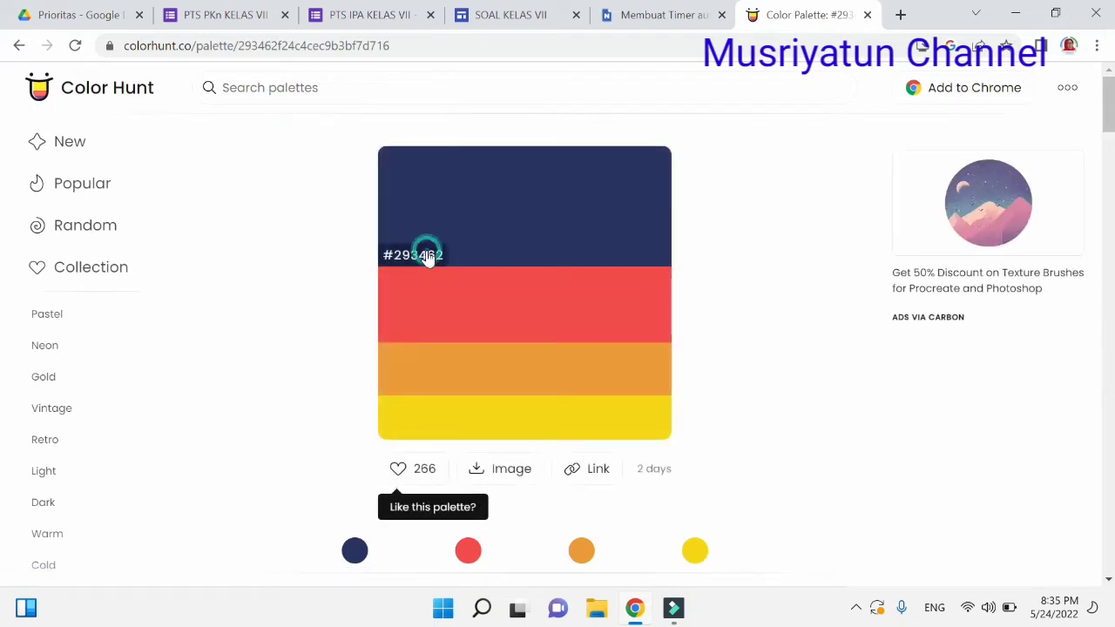
pyautogui.click(659, 18)
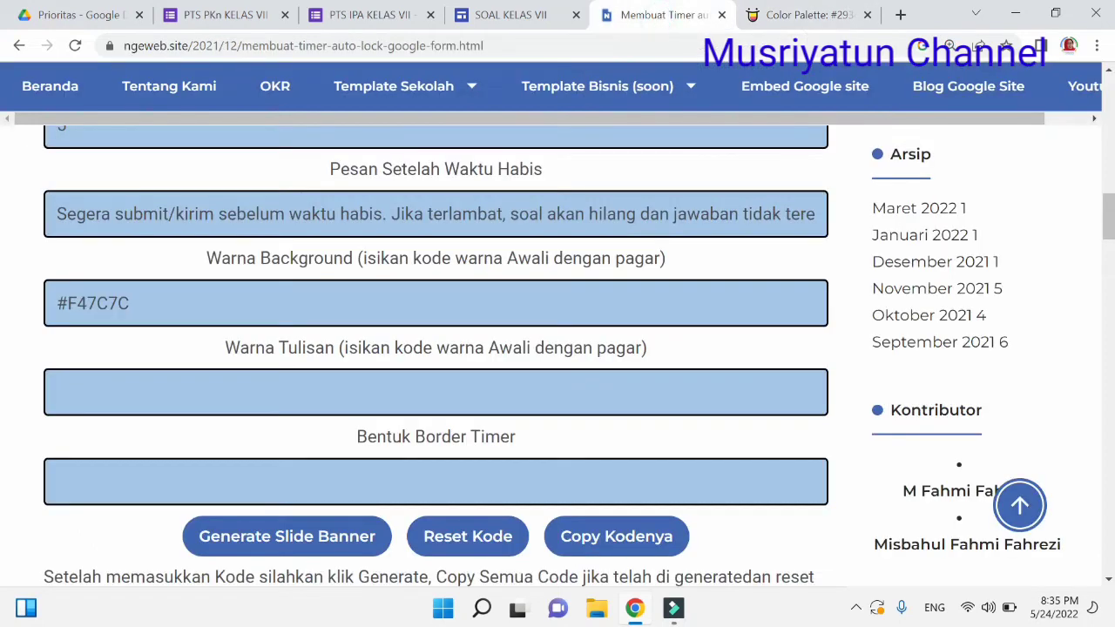
# Set the timer's text colour code to #293462, including the leading hash
pyautogui.click(93, 397)
pyautogui.hotkey('ctrl', 'v')
pyautogui.click(57, 392)
pyautogui.write('#')
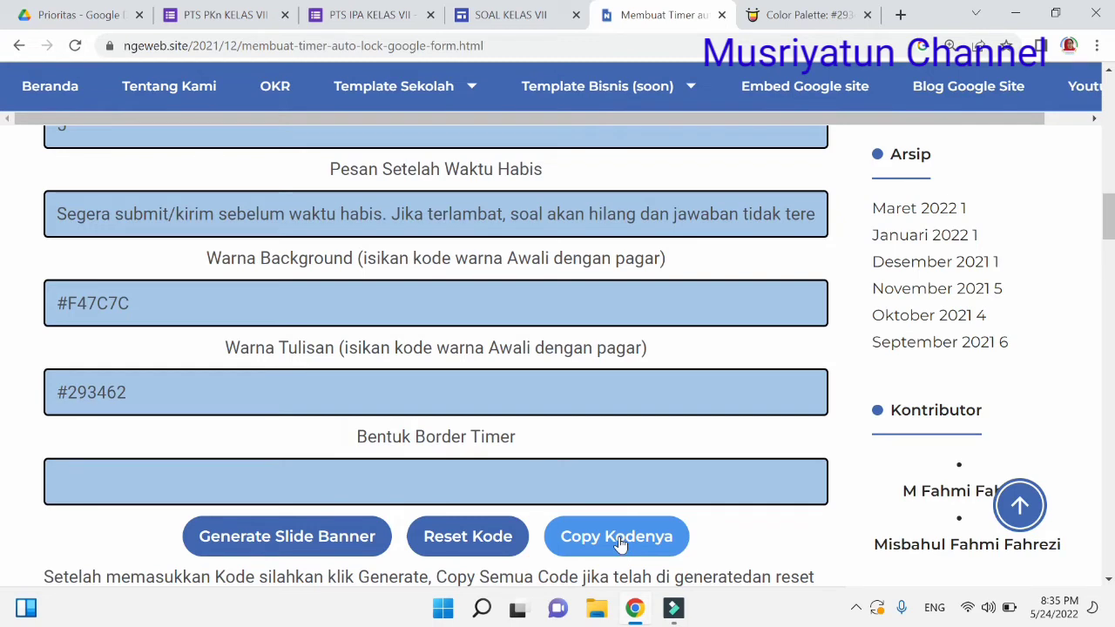
# Switch to the SOAL KELAS VII site and embed the copied timer code on the IPA page
pyautogui.click(502, 19)
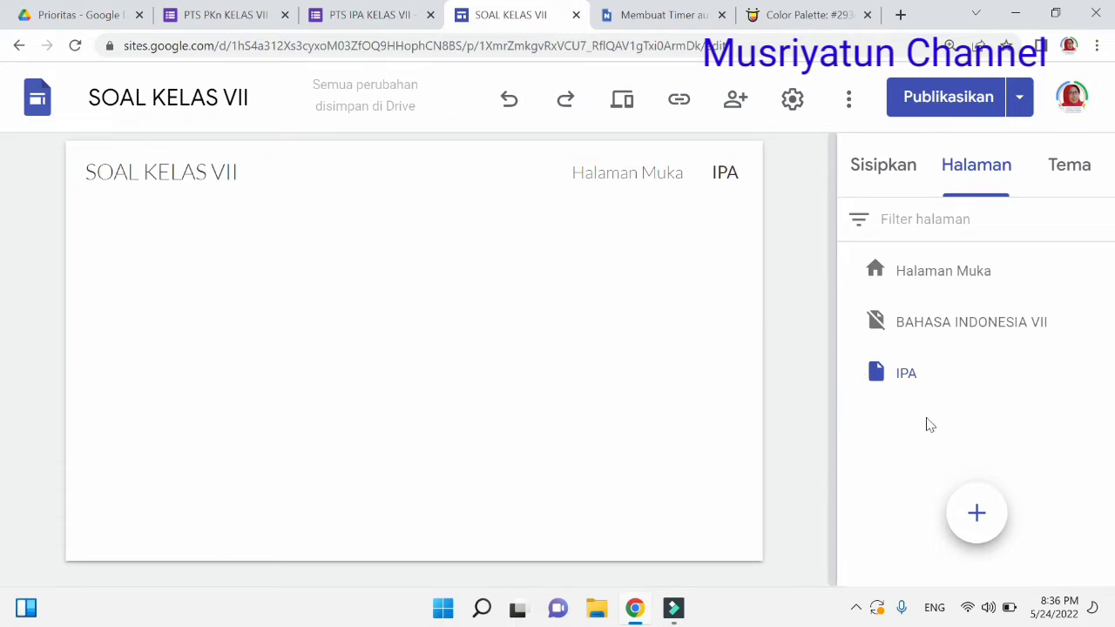
pyautogui.click(885, 174)
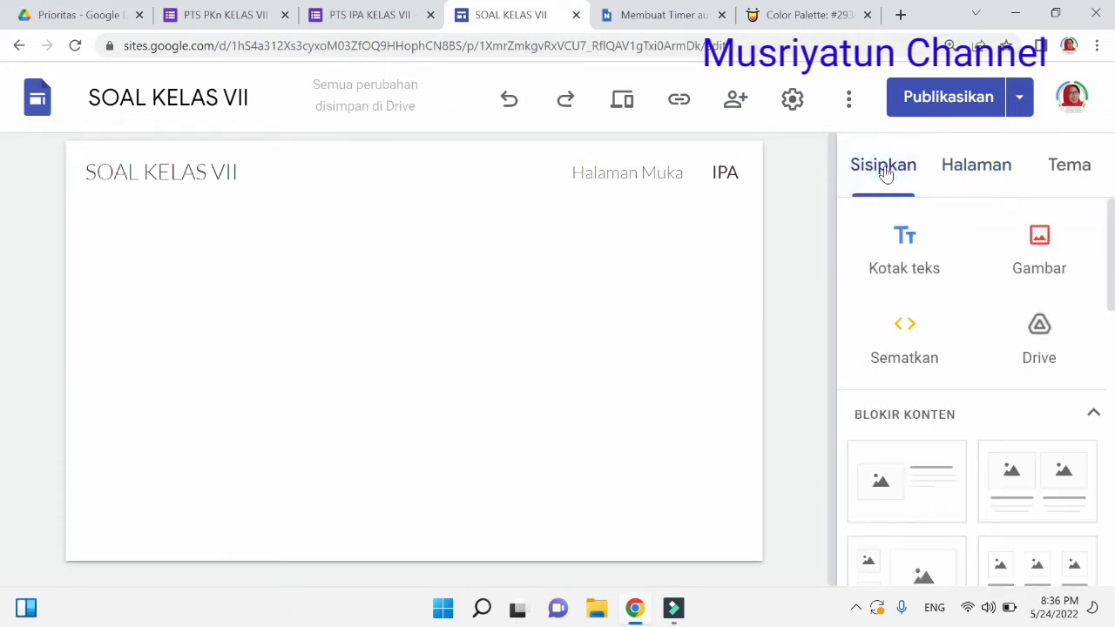
pyautogui.click(910, 336)
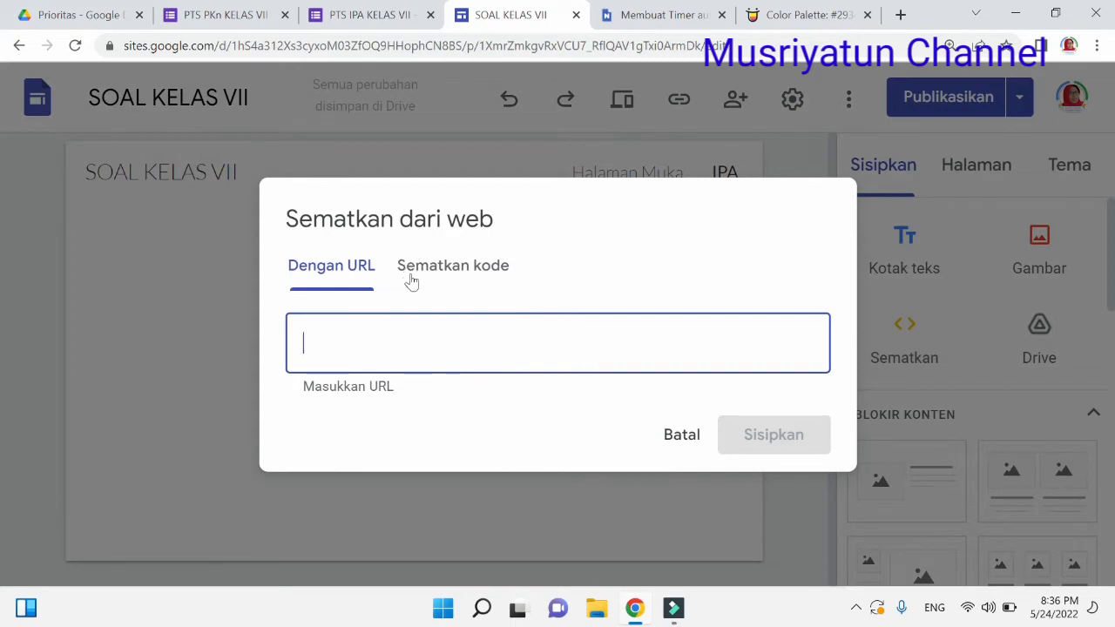
pyautogui.click(469, 270)
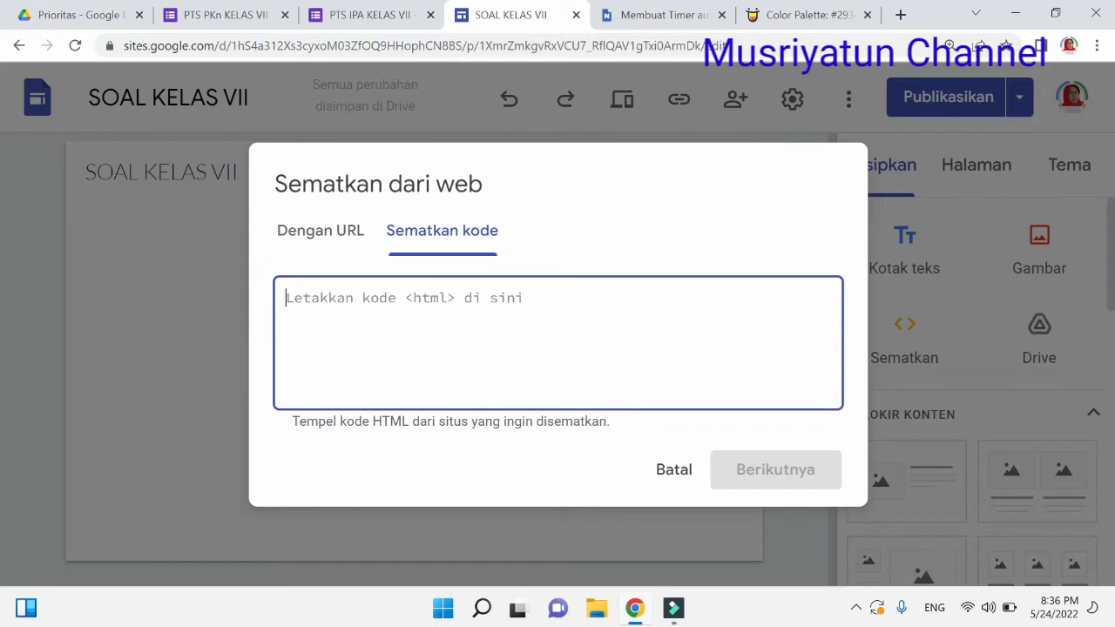
pyautogui.hotkey('ctrl', 'v')
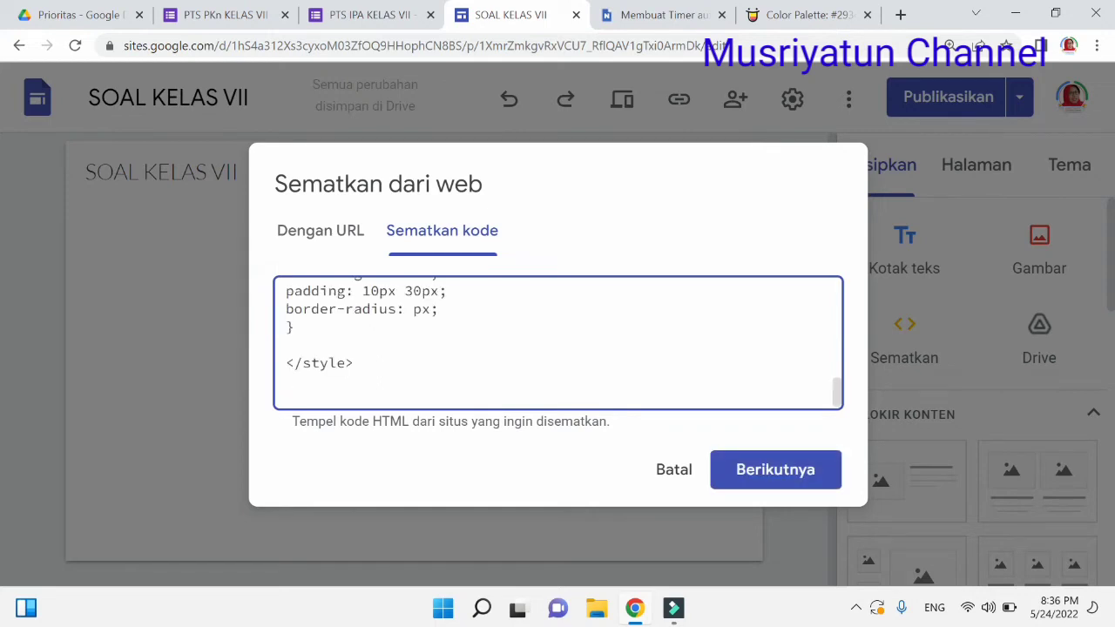
pyautogui.click(770, 479)
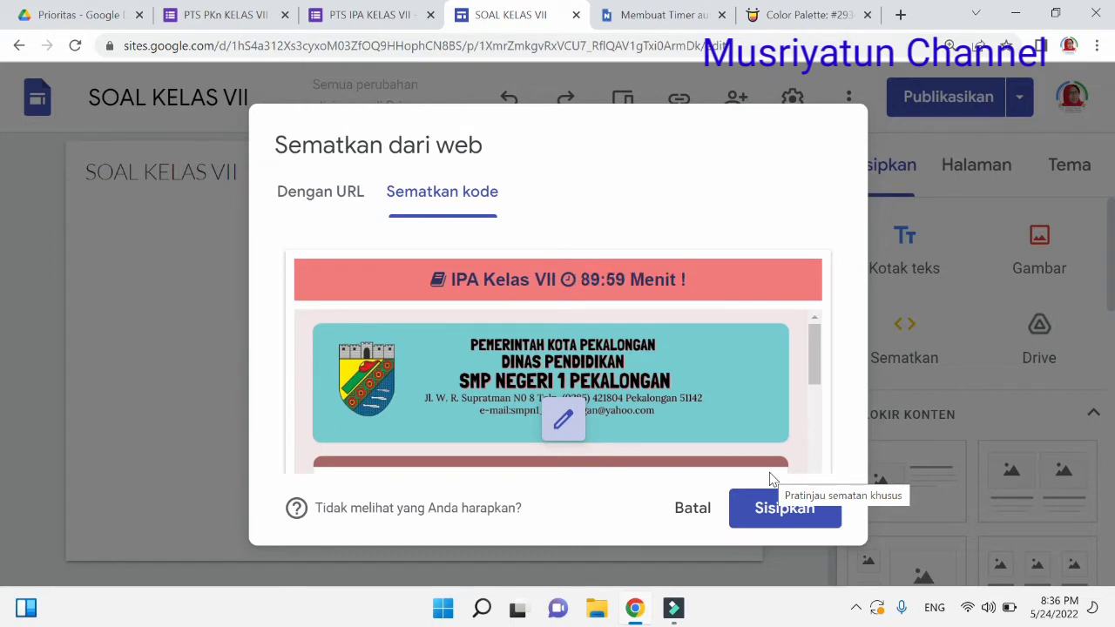
pyautogui.click(782, 517)
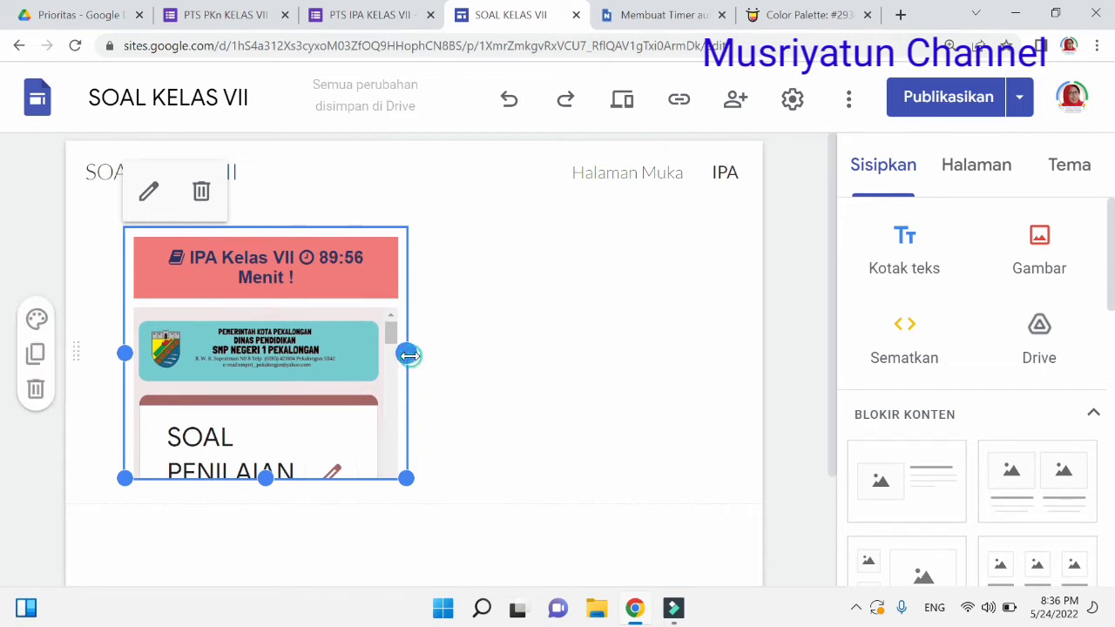
# Widen the embedded IPA exam to the page's content width and extend its height down to the VII F option
pyautogui.moveTo(407, 354); pyautogui.dragTo(742, 384)
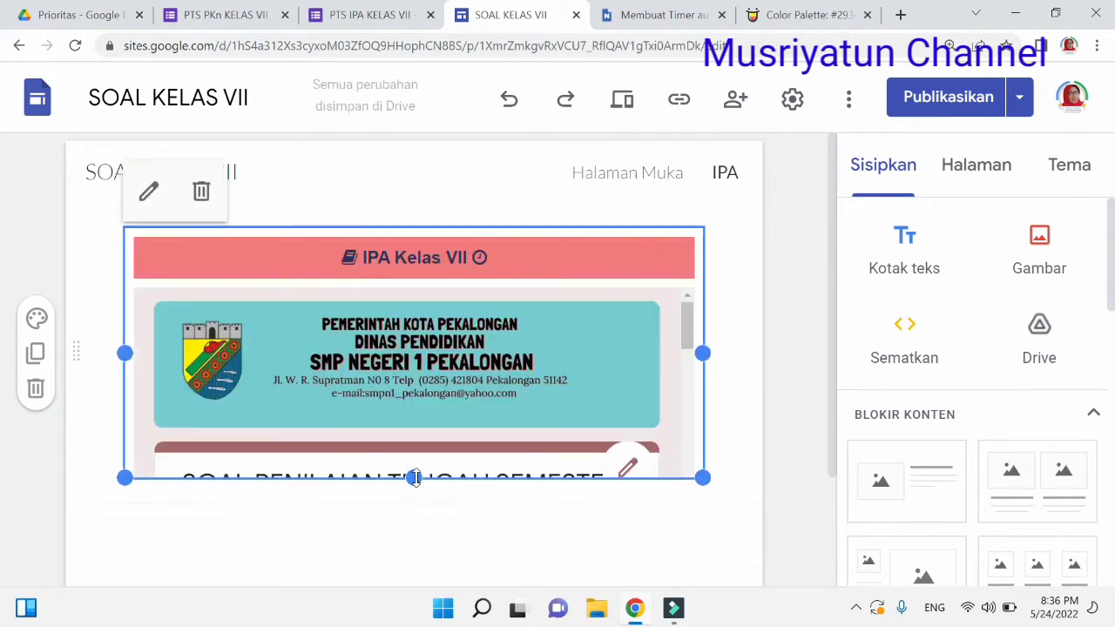
pyautogui.moveTo(414, 477); pyautogui.dragTo(416, 610)
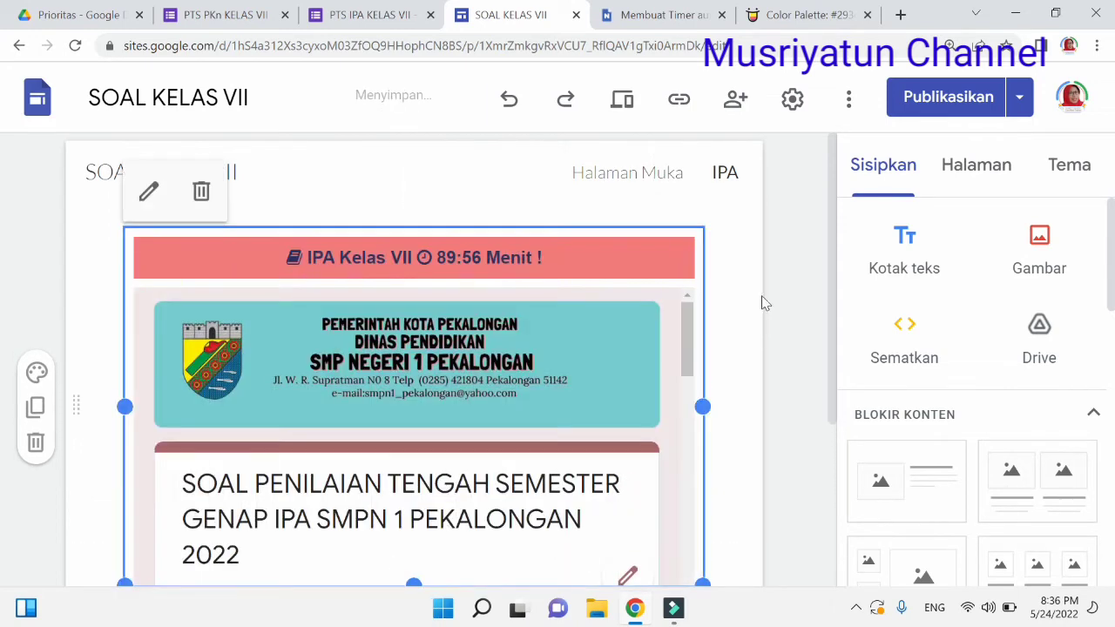
pyautogui.scroll(-3, 597, 458)
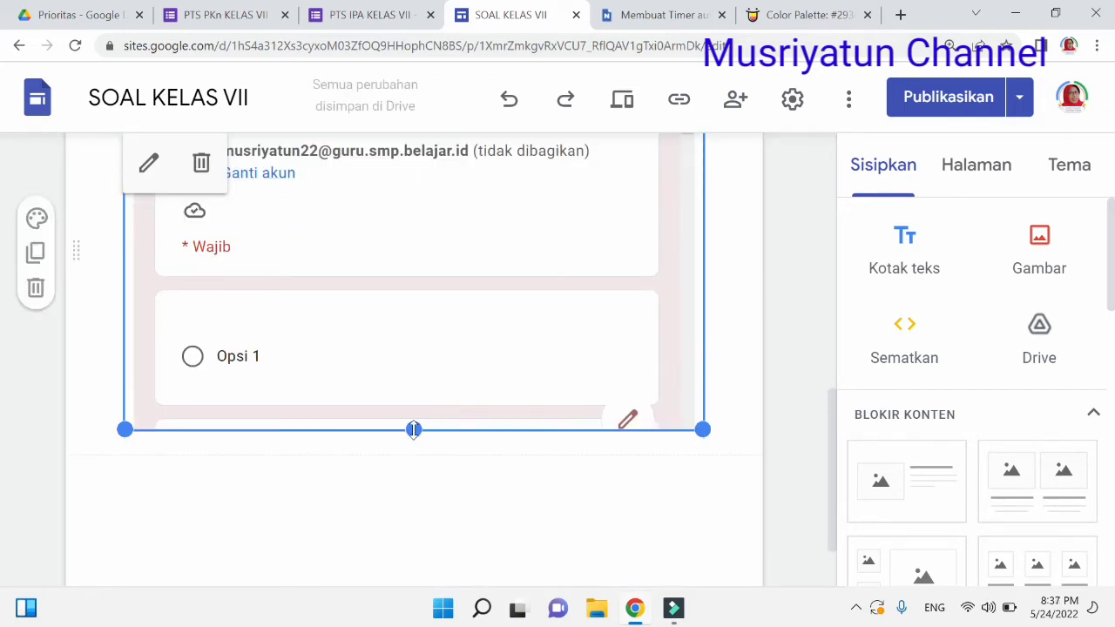
pyautogui.moveTo(413, 428); pyautogui.dragTo(393, 592)
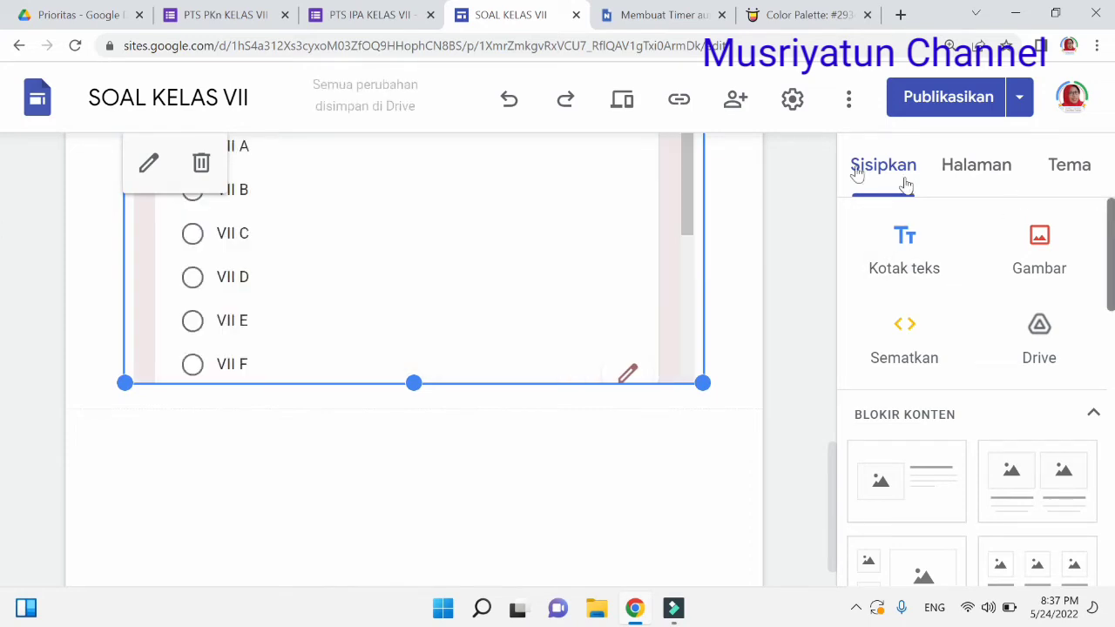
pyautogui.click(809, 186)
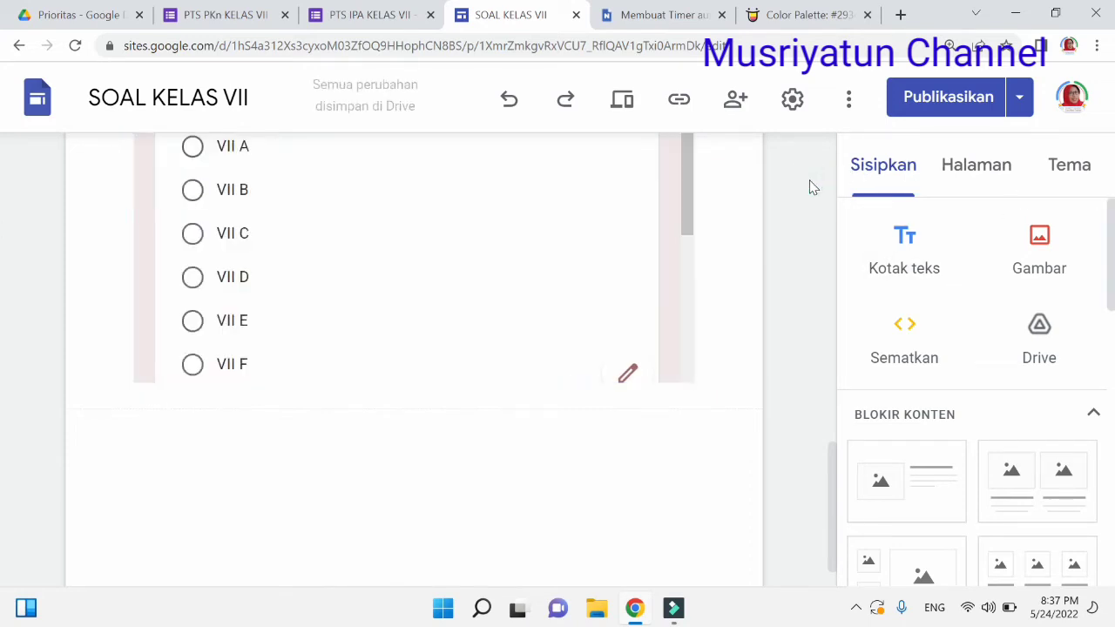
pyautogui.moveTo(833, 459); pyautogui.dragTo(778, 142)
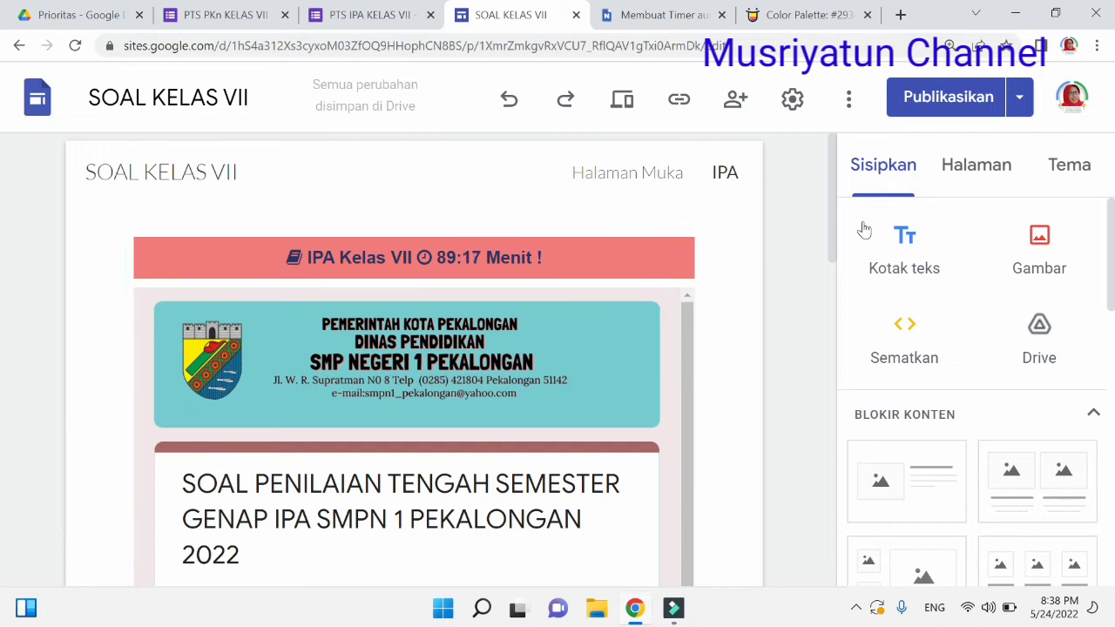
# Add a new page named PPKn to the site
pyautogui.click(982, 177)
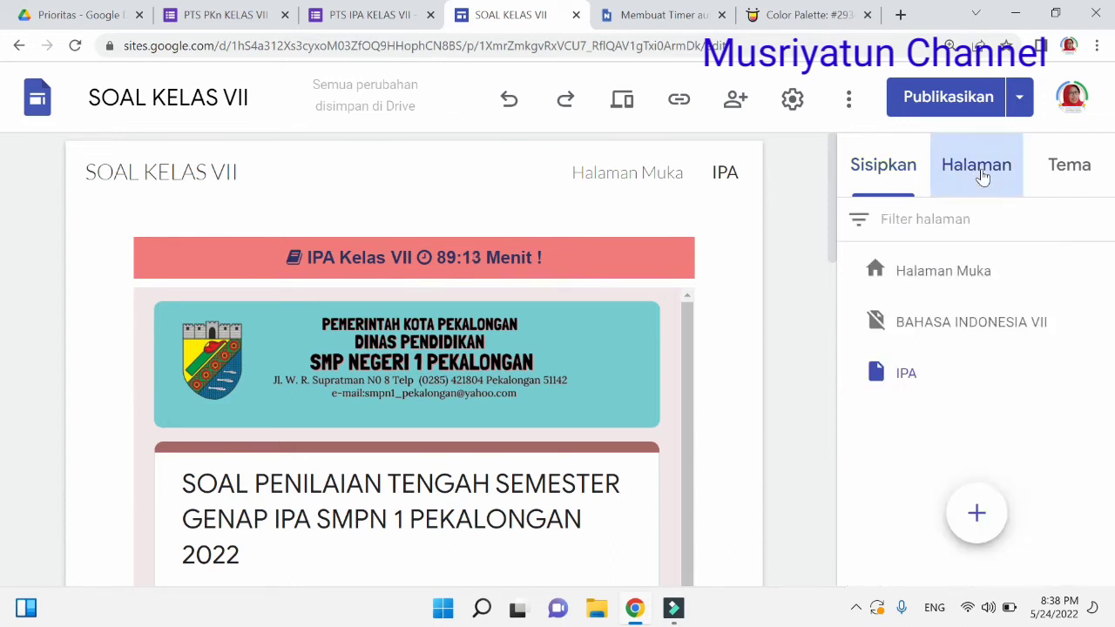
pyautogui.moveTo(976, 515)
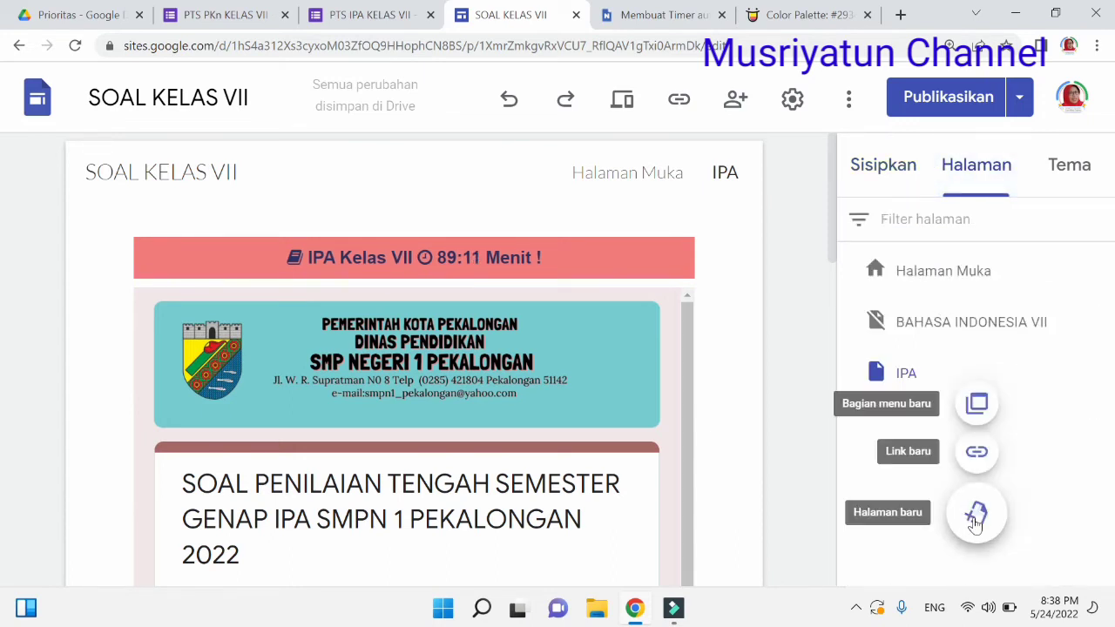
pyautogui.click(977, 515)
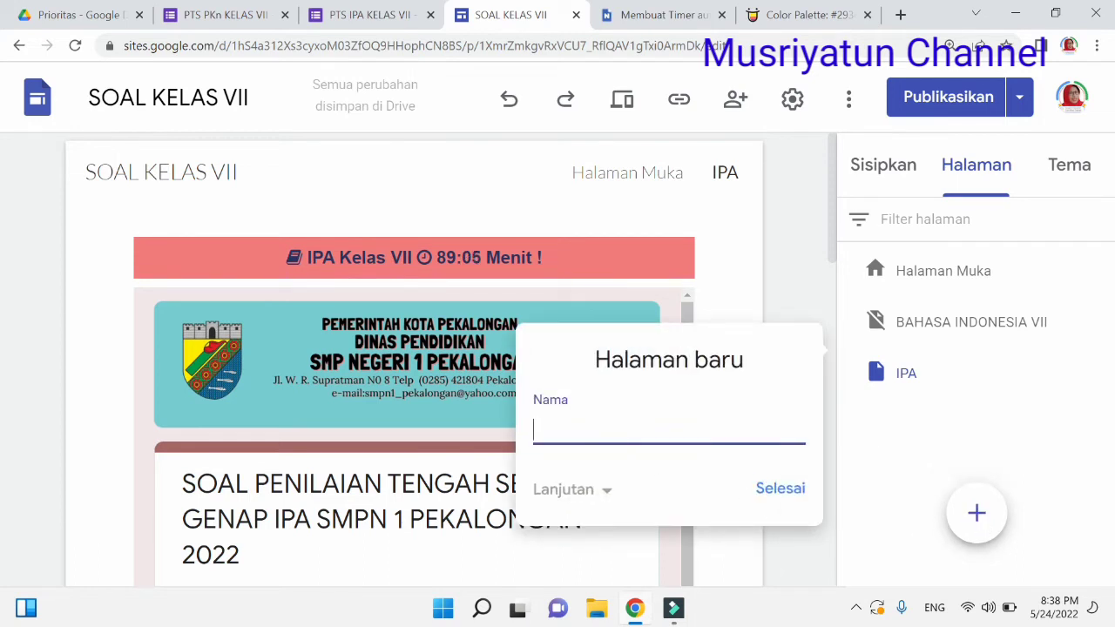
pyautogui.write('PPKn')
pyautogui.click(774, 495)
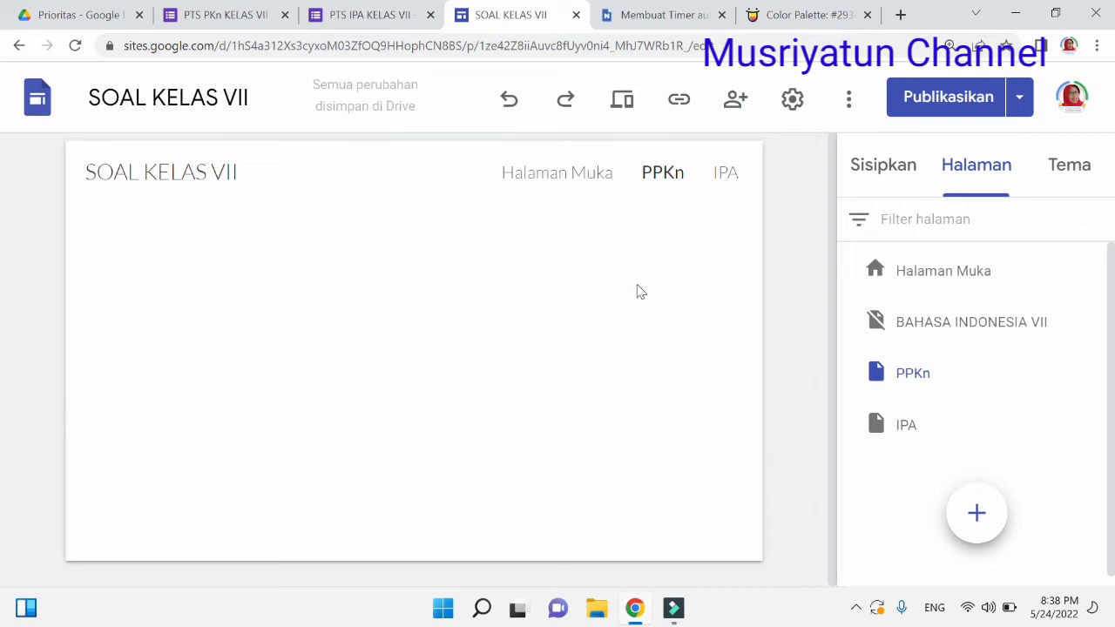
pyautogui.moveTo(751, 159)
pyautogui.click(650, 18)
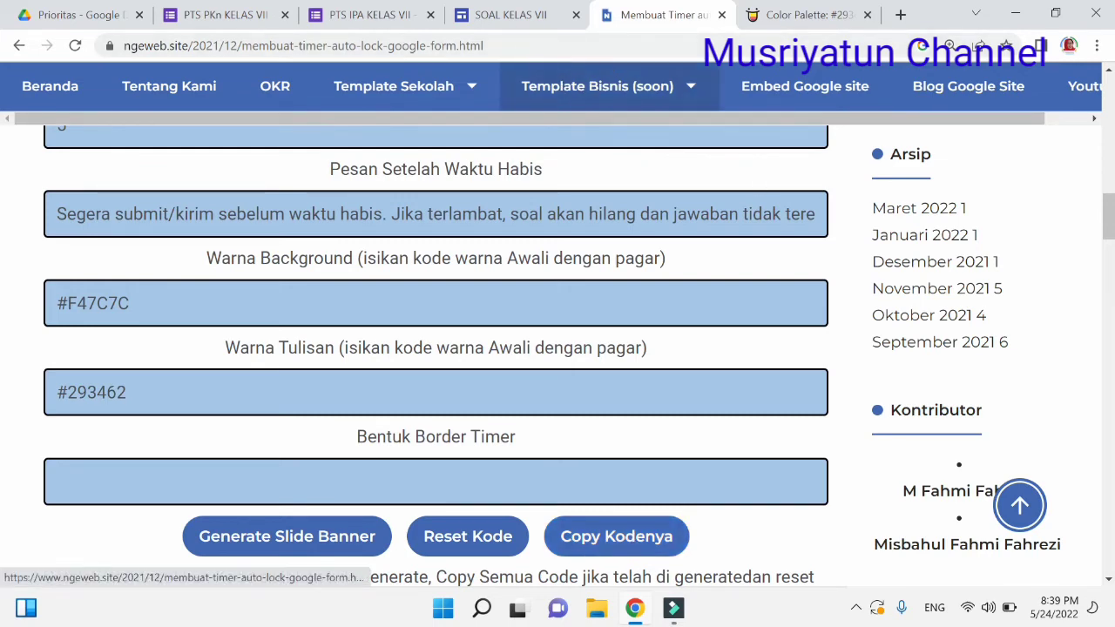
pyautogui.click(513, 14)
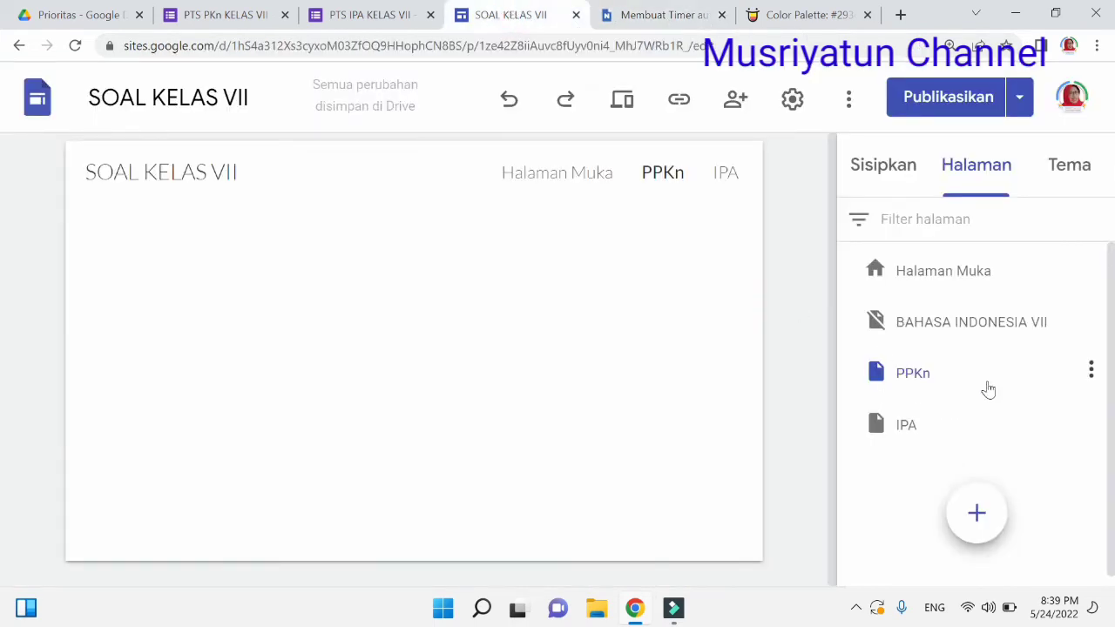
# Start a code embed on the PPKn page and paste the copied timer code into it
pyautogui.click(882, 170)
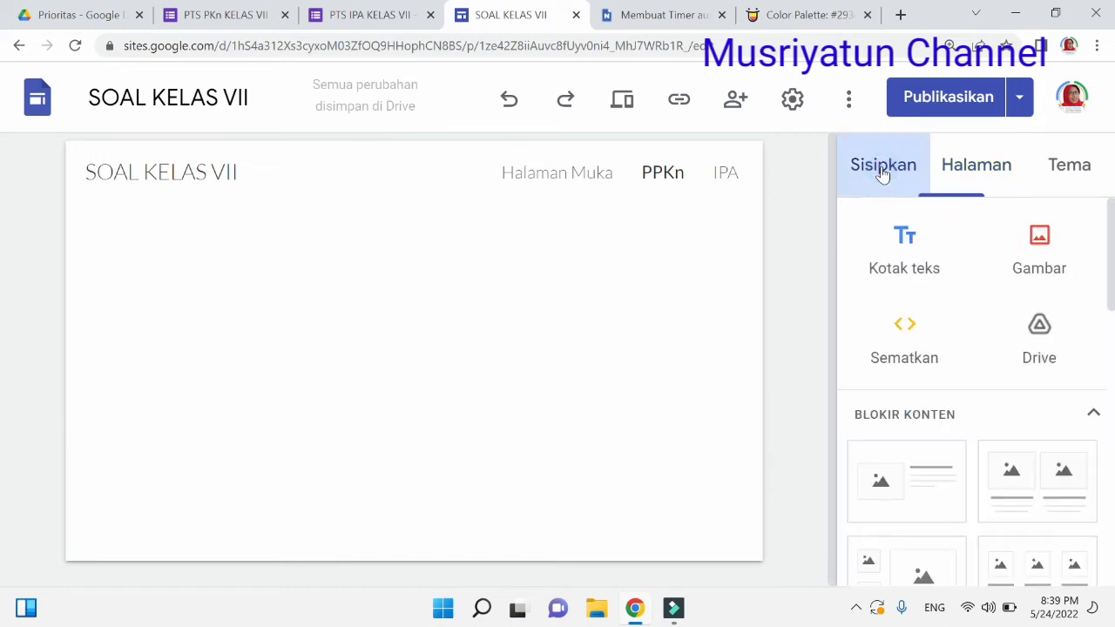
pyautogui.click(911, 335)
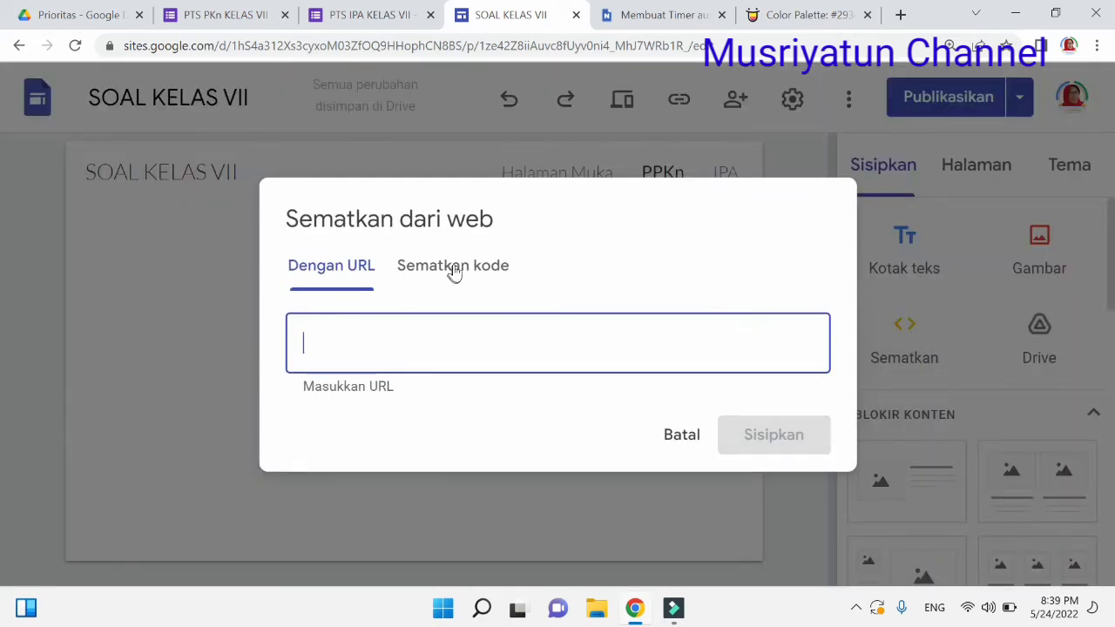
pyautogui.click(453, 269)
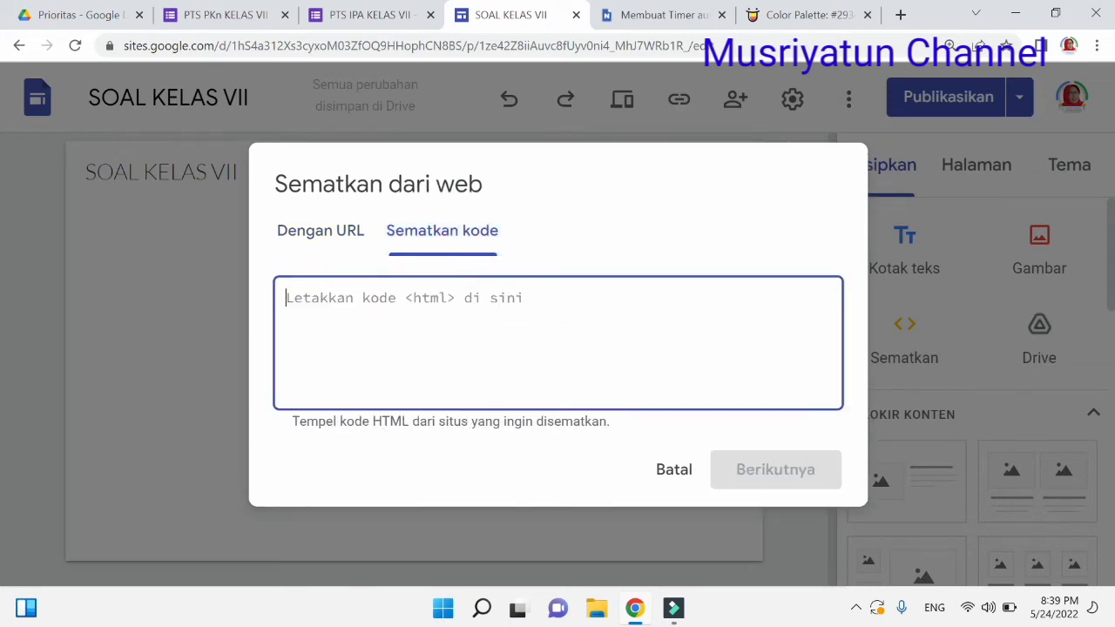
pyautogui.hotkey('ctrl', 'v')
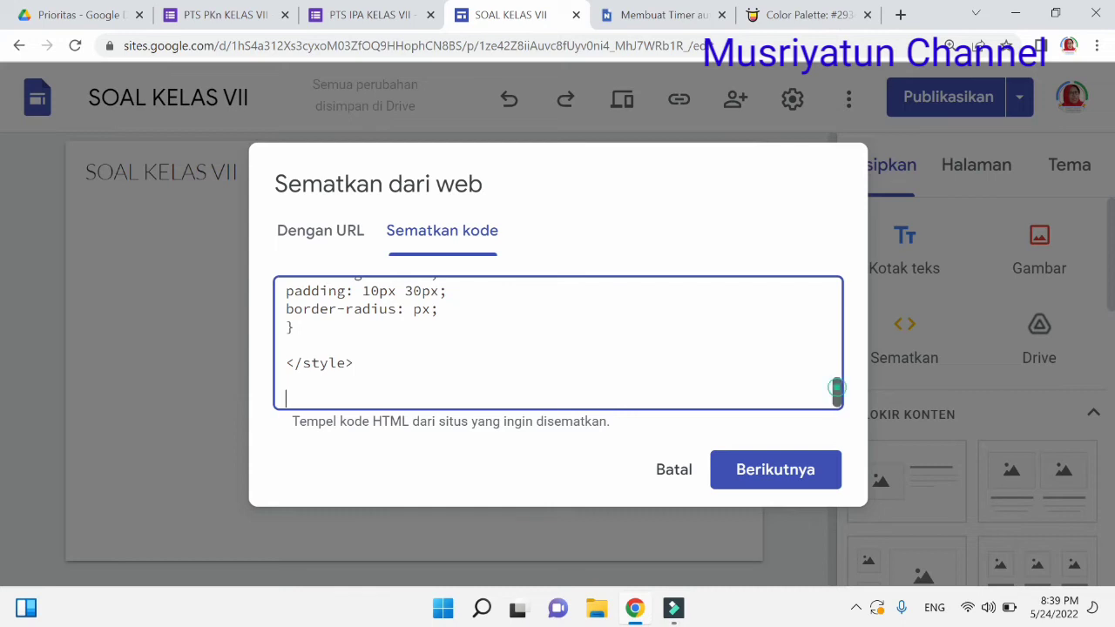
# Change the subject name in the timer heading of the embed code from IPA to PPKn
pyautogui.moveTo(836, 390); pyautogui.dragTo(836, 293)
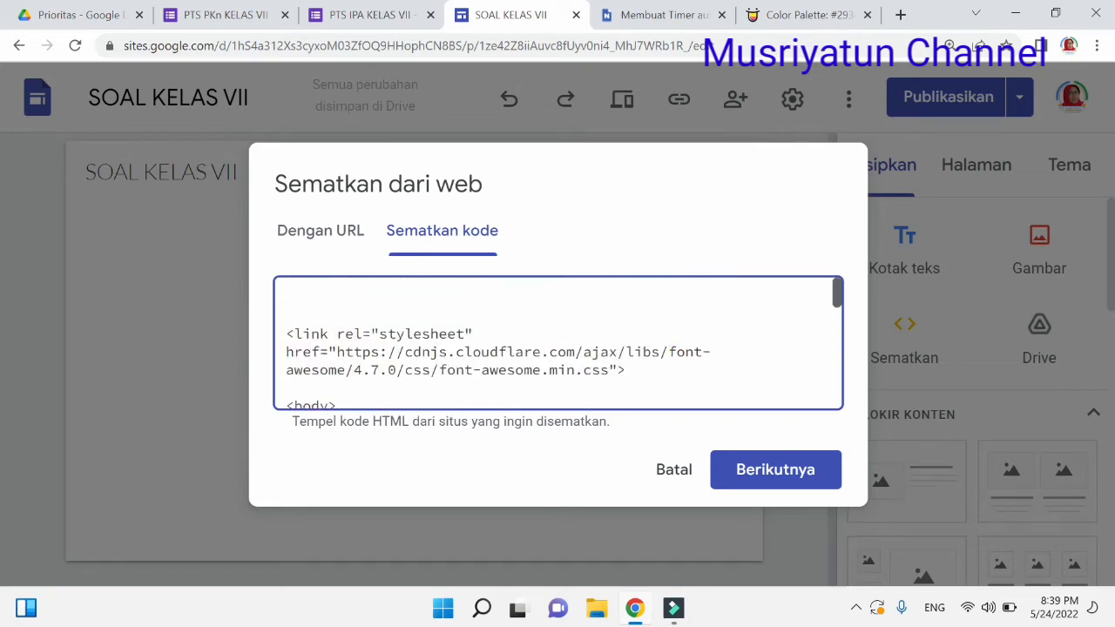
pyautogui.scroll(-2, 558, 343)
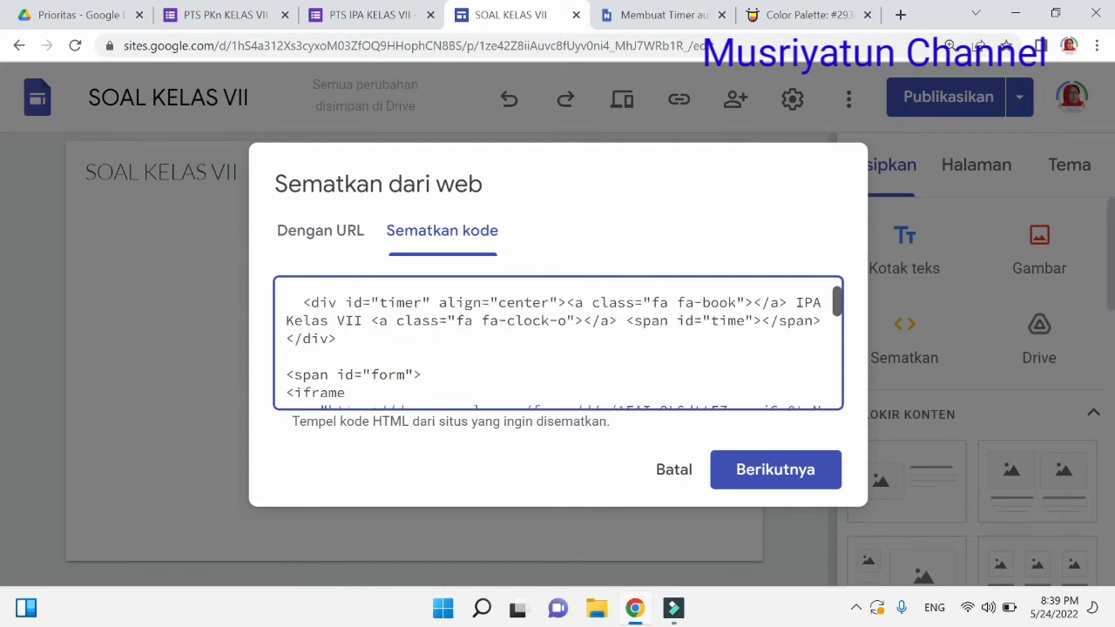
pyautogui.scroll(2, 557, 343)
pyautogui.scroll(-2, 558, 343)
pyautogui.click(798, 301)
pyautogui.moveTo(796, 302); pyautogui.dragTo(822, 301)
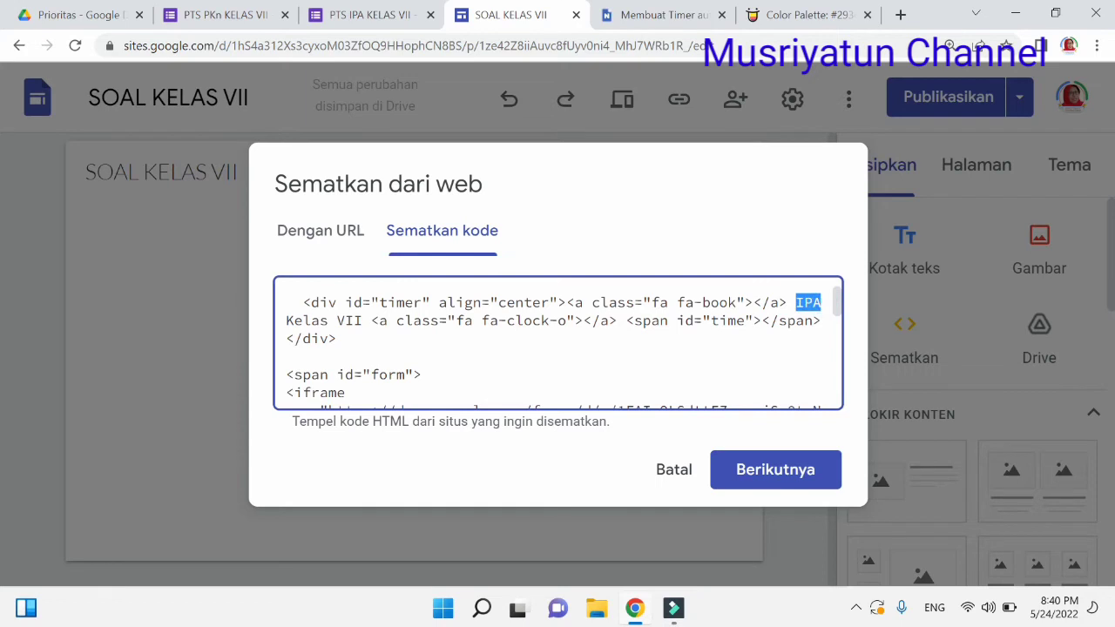
pyautogui.write('PPKn')
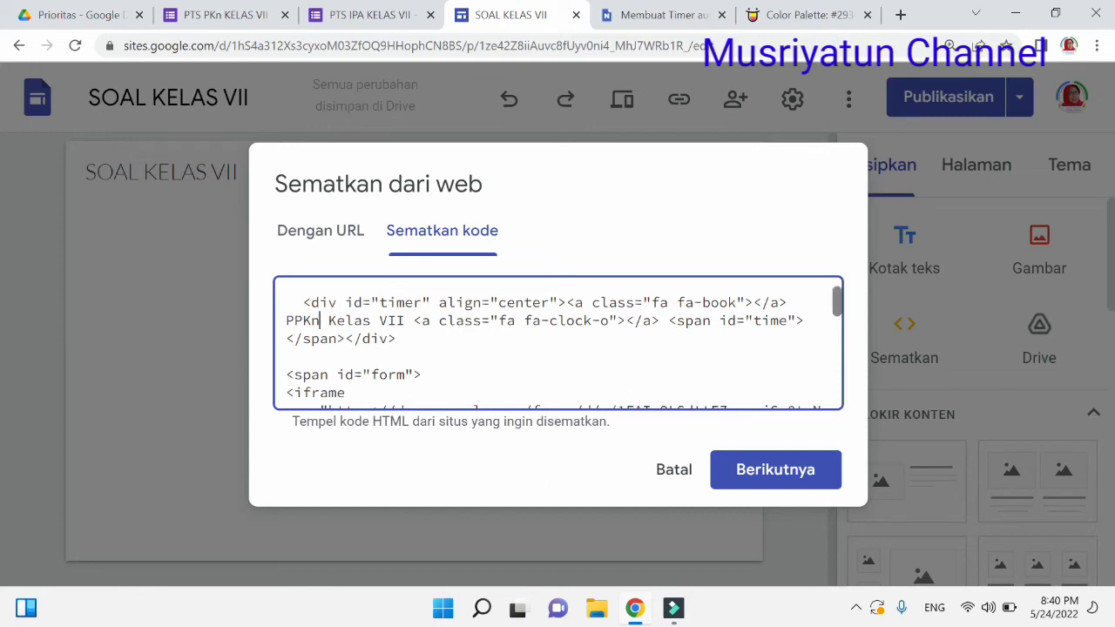
# Copy the full share link of the PTS PKn KELAS VII form for use in the embed code's iframe
pyautogui.scroll(-2, 557, 342)
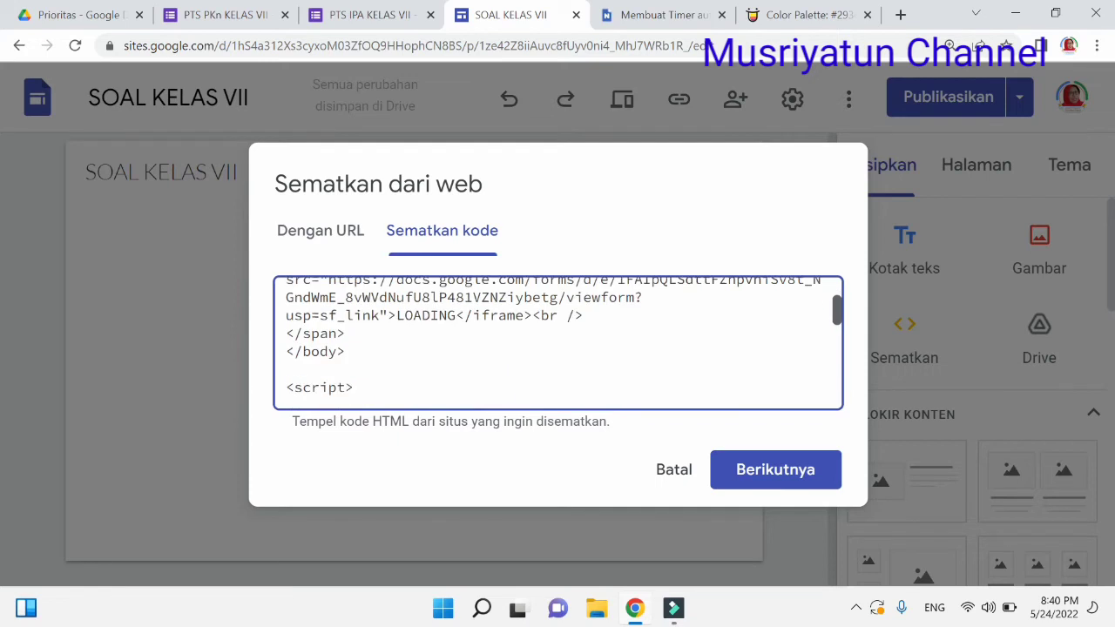
pyautogui.scroll(2, 557, 342)
pyautogui.scroll(-1, 558, 342)
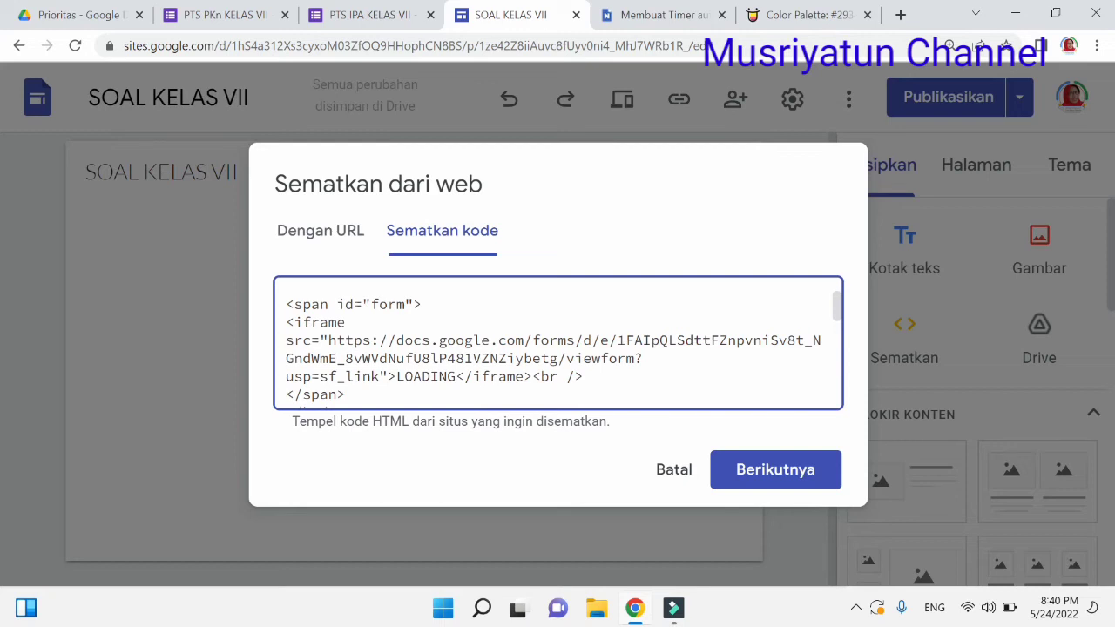
pyautogui.click(228, 17)
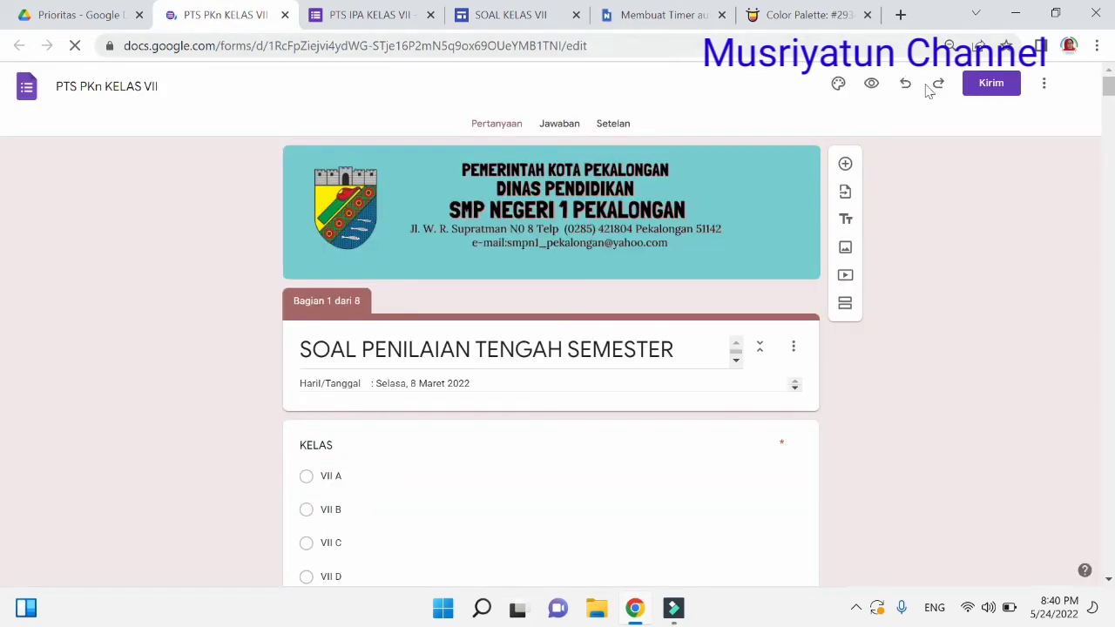
pyautogui.click(991, 86)
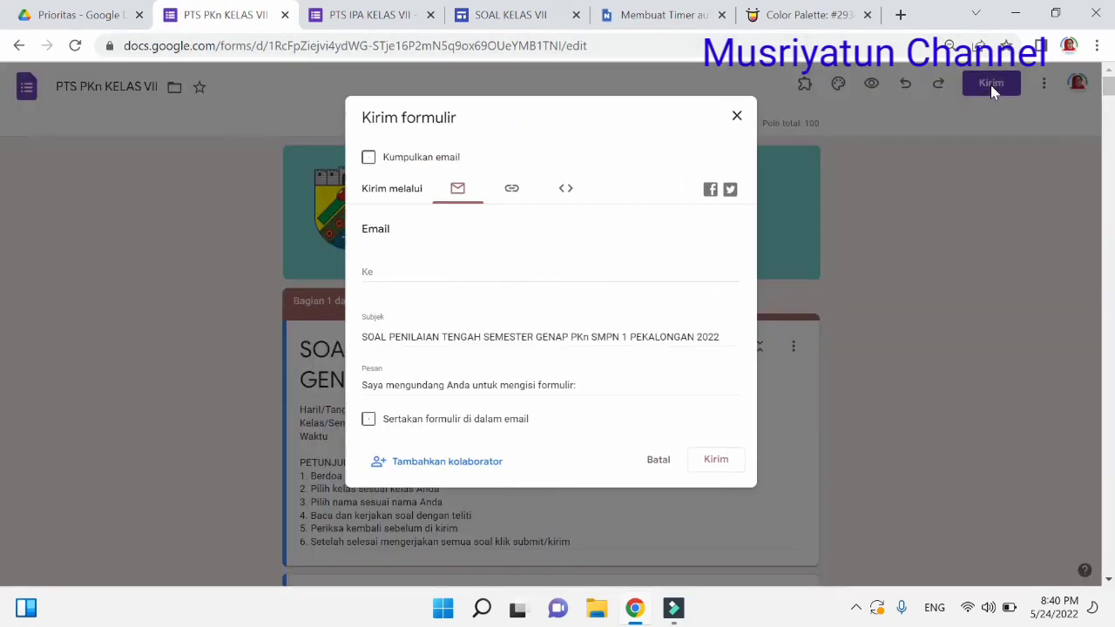
pyautogui.click(512, 191)
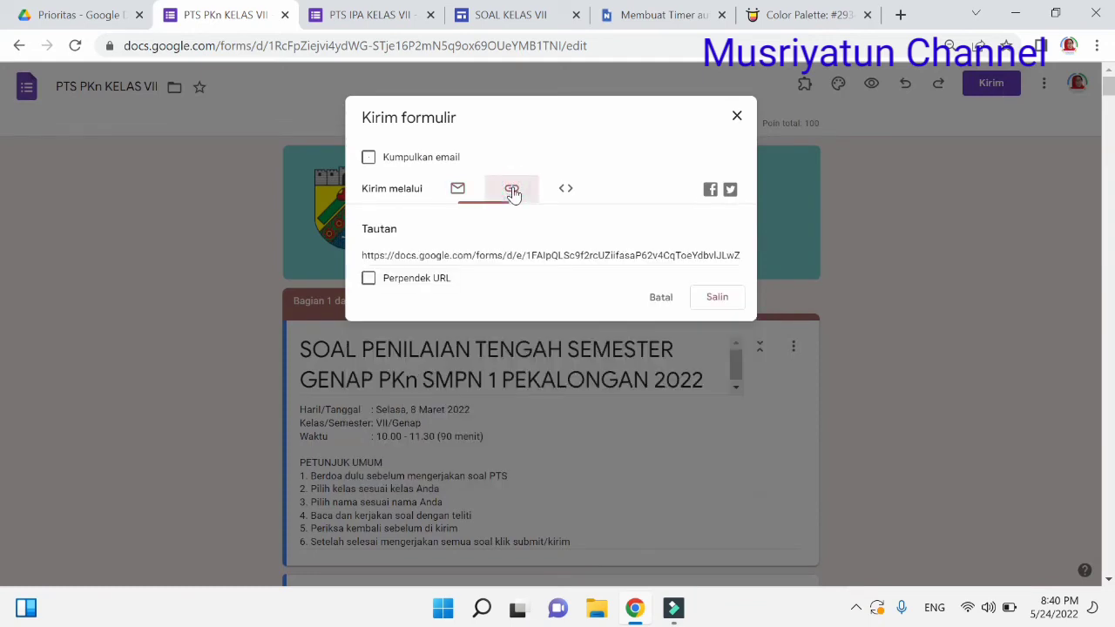
pyautogui.click(716, 298)
pyautogui.hotkey('ctrl', 'c')
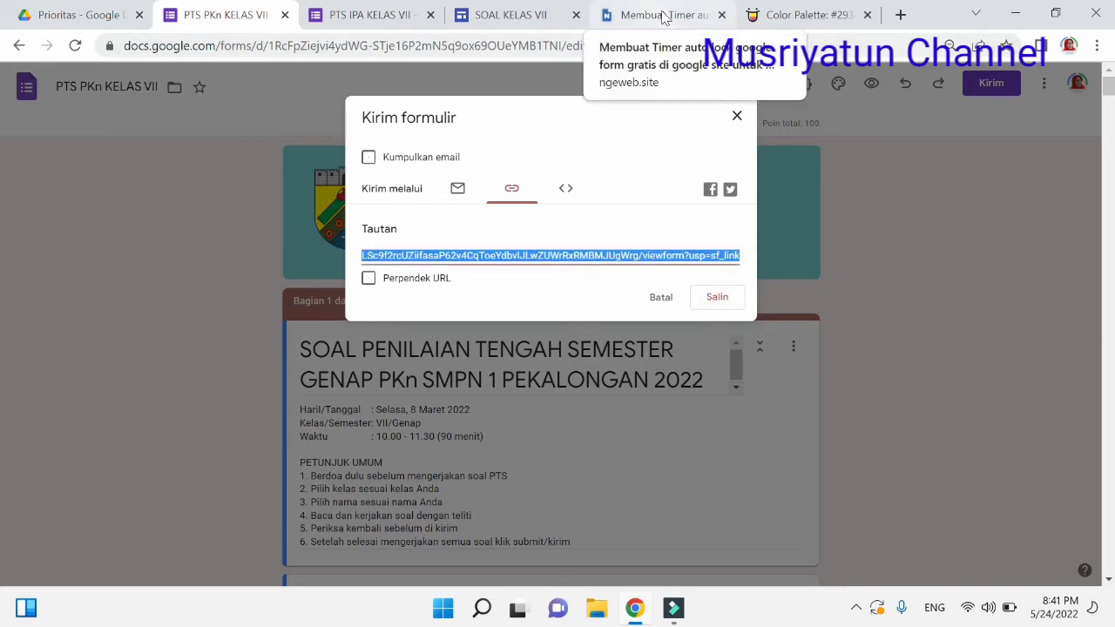
# Return to the SOAL KELAS VII site and replace the iframe's form URL in the embed code with the copied link
pyautogui.click(503, 15)
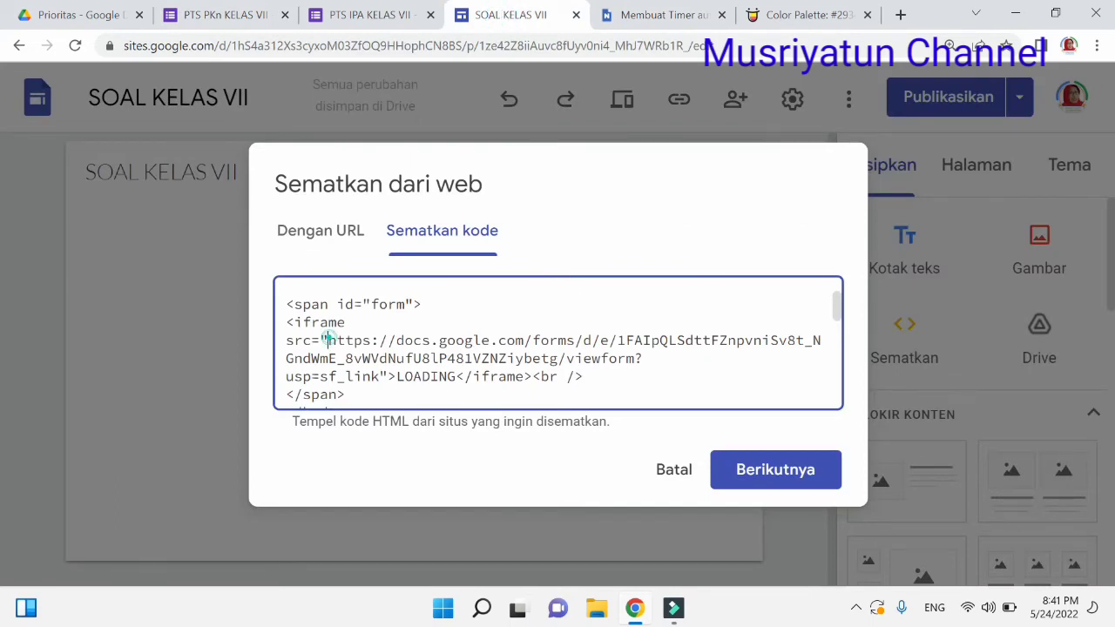
pyautogui.moveTo(328, 339); pyautogui.dragTo(380, 376)
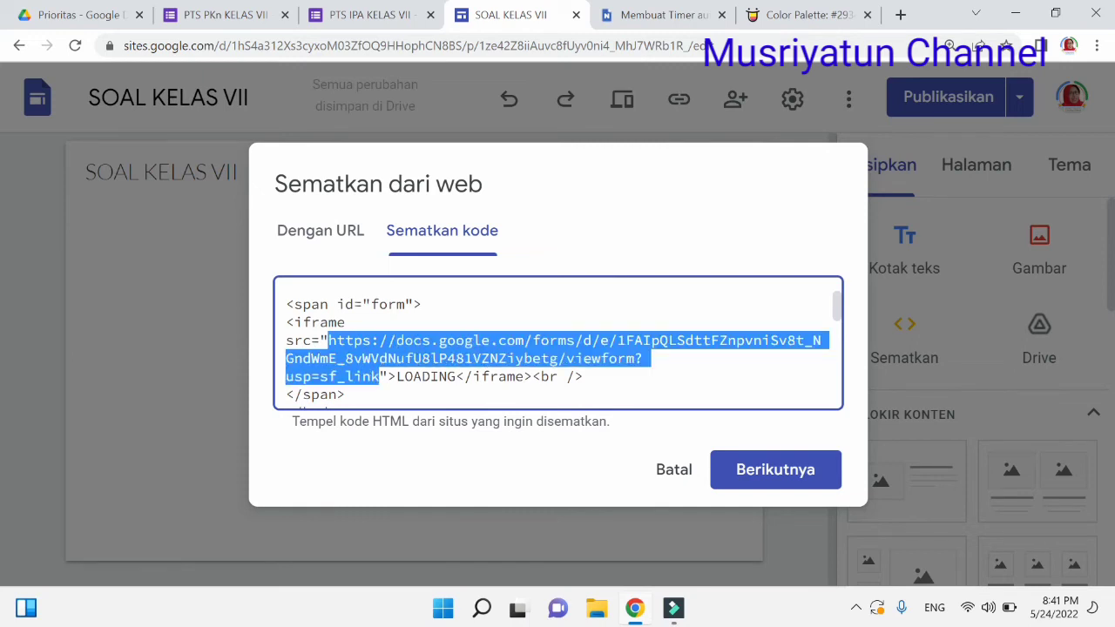
pyautogui.hotkey('ctrl', 'v')
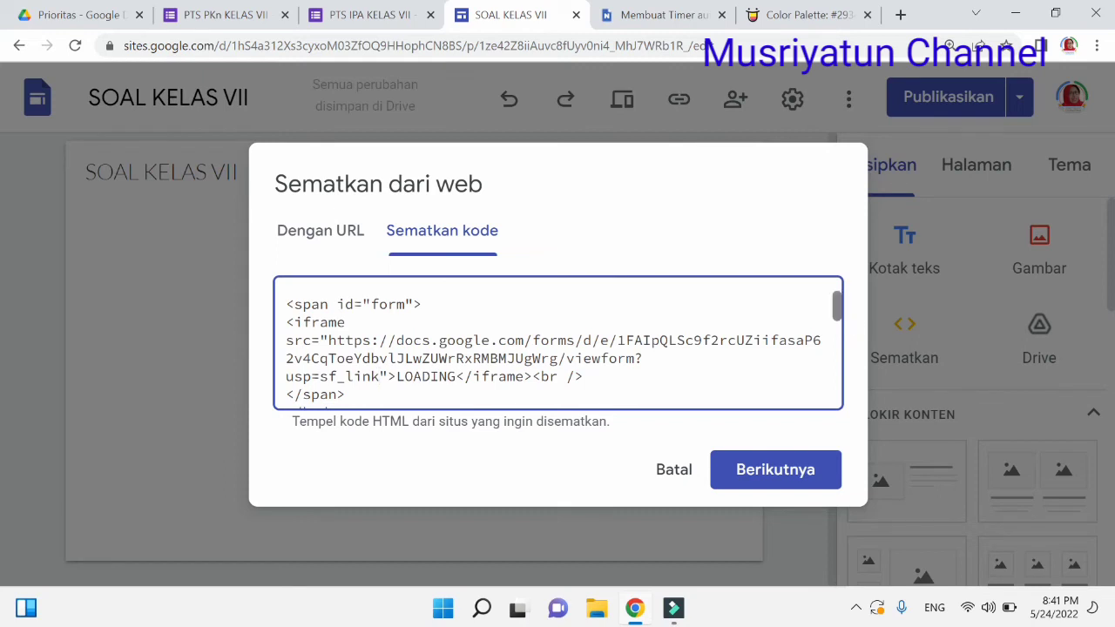
# Set the timer duration variable fiveMinutes in the embed code to 60 * 60
pyautogui.scroll(-2, 836, 309)
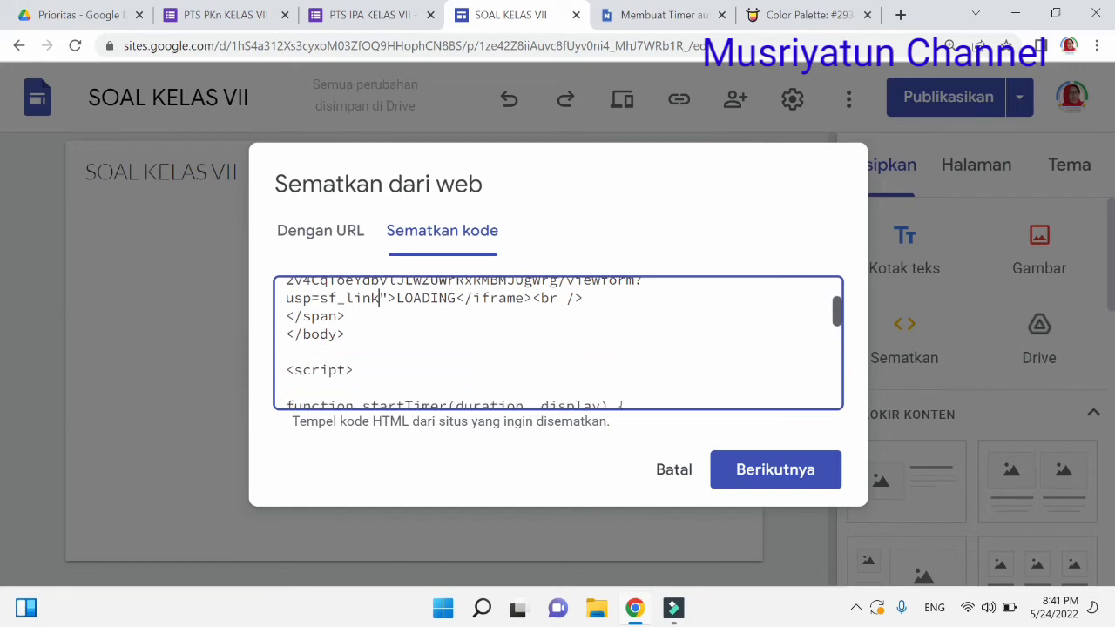
pyautogui.scroll(-1, 836, 309)
pyautogui.scroll(-2, 835, 313)
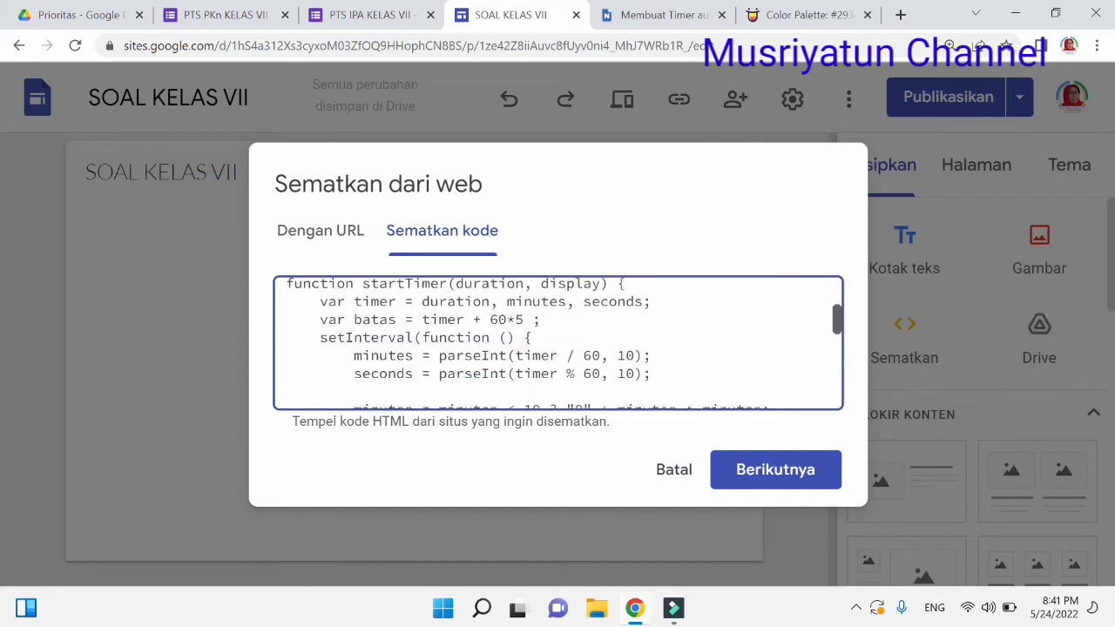
pyautogui.scroll(-2, 557, 342)
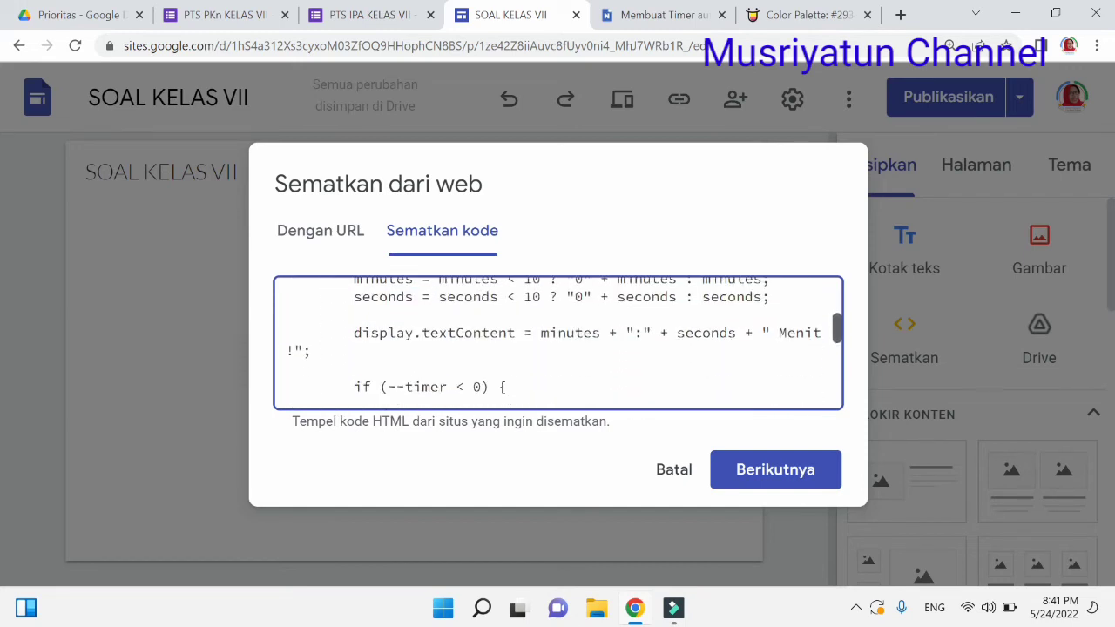
pyautogui.scroll(1, 558, 342)
pyautogui.scroll(-4, 558, 343)
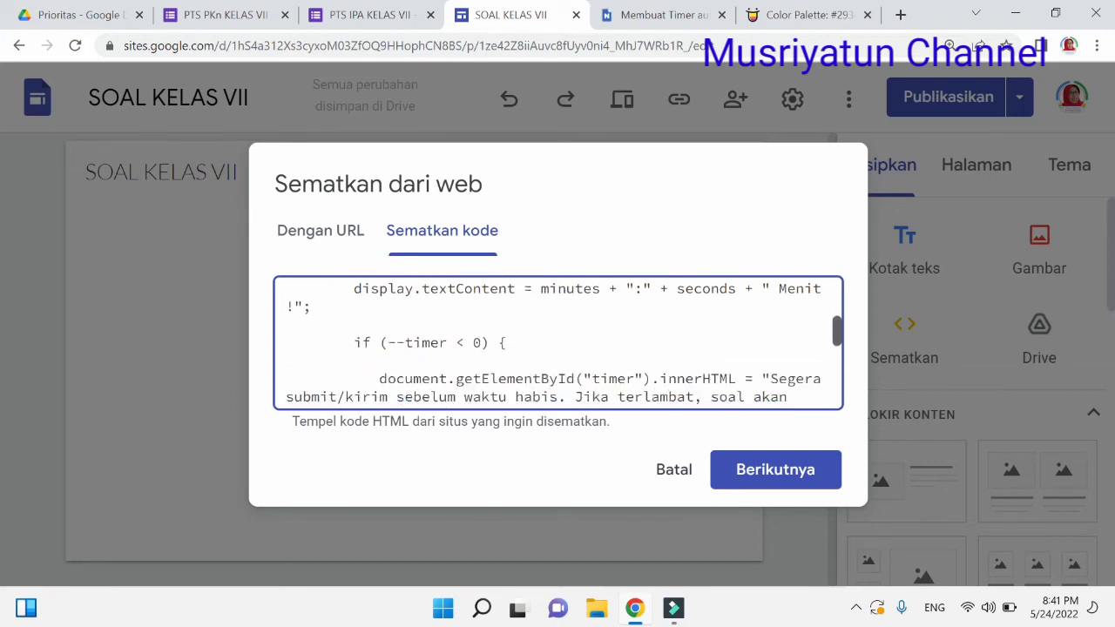
pyautogui.scroll(-5, 557, 342)
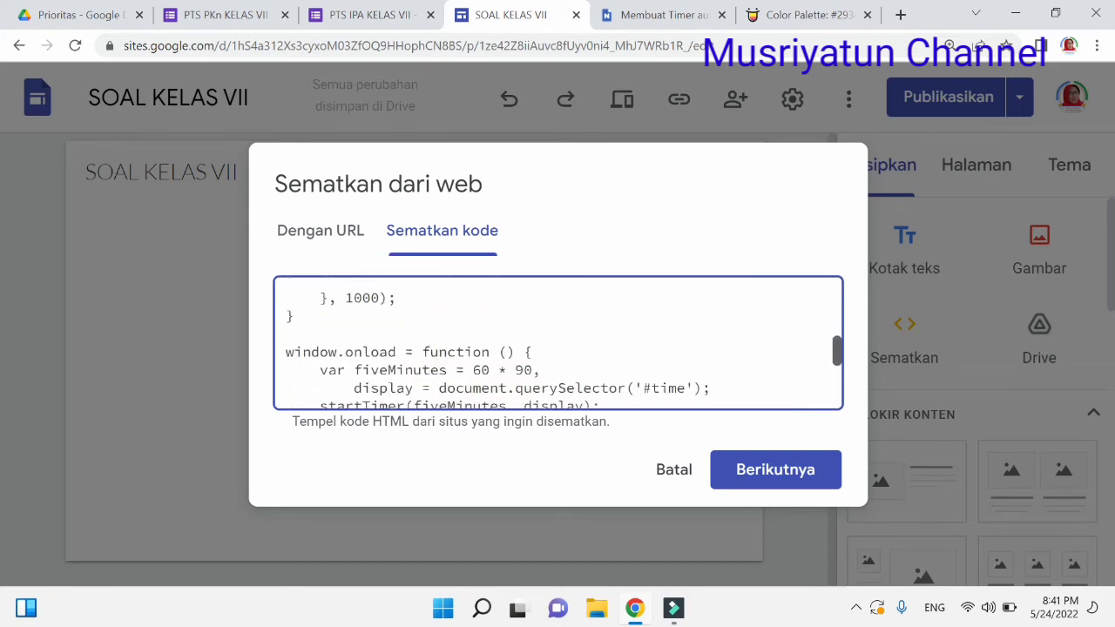
pyautogui.scroll(-1, 558, 342)
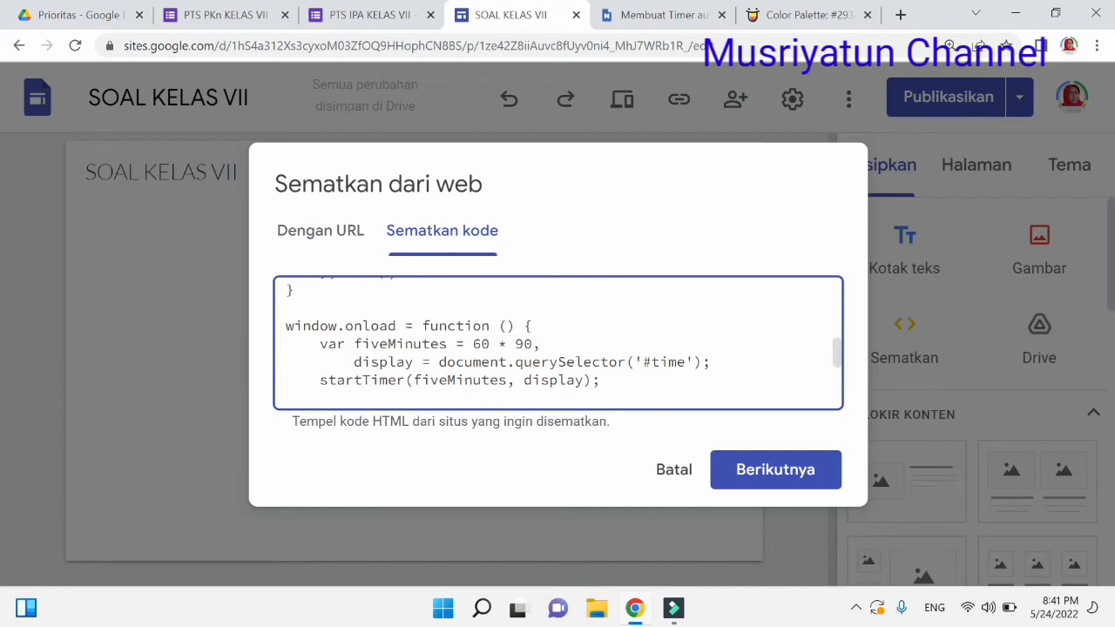
pyautogui.click(523, 344)
pyautogui.press('BackSpace')
pyautogui.write('6')
pyautogui.scroll(-1, 836, 352)
pyautogui.scroll(5, 557, 342)
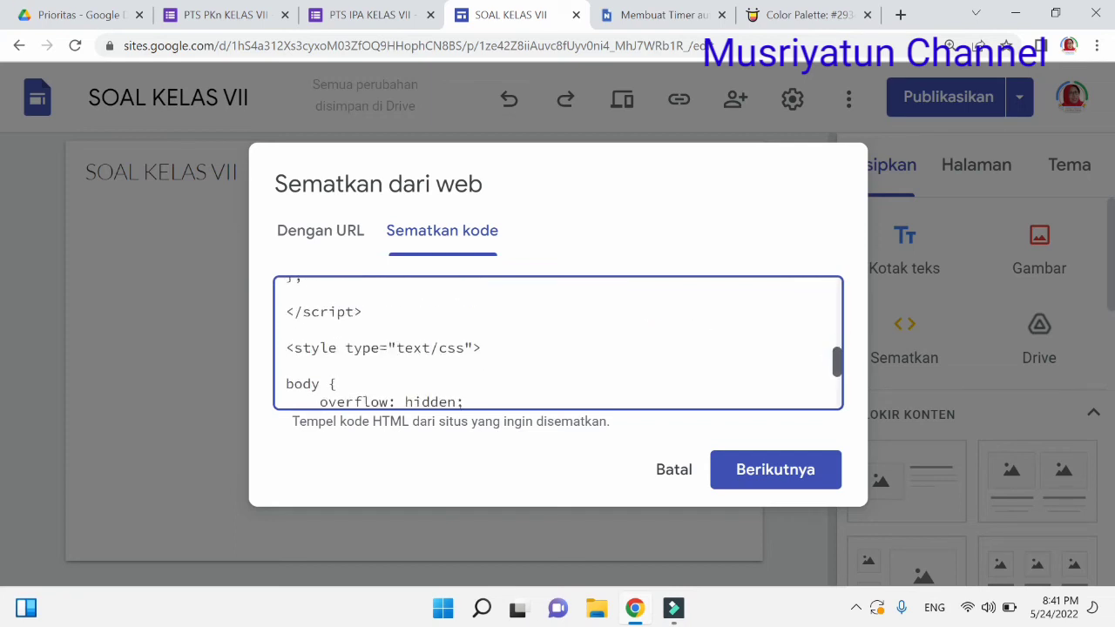
pyautogui.scroll(2, 557, 342)
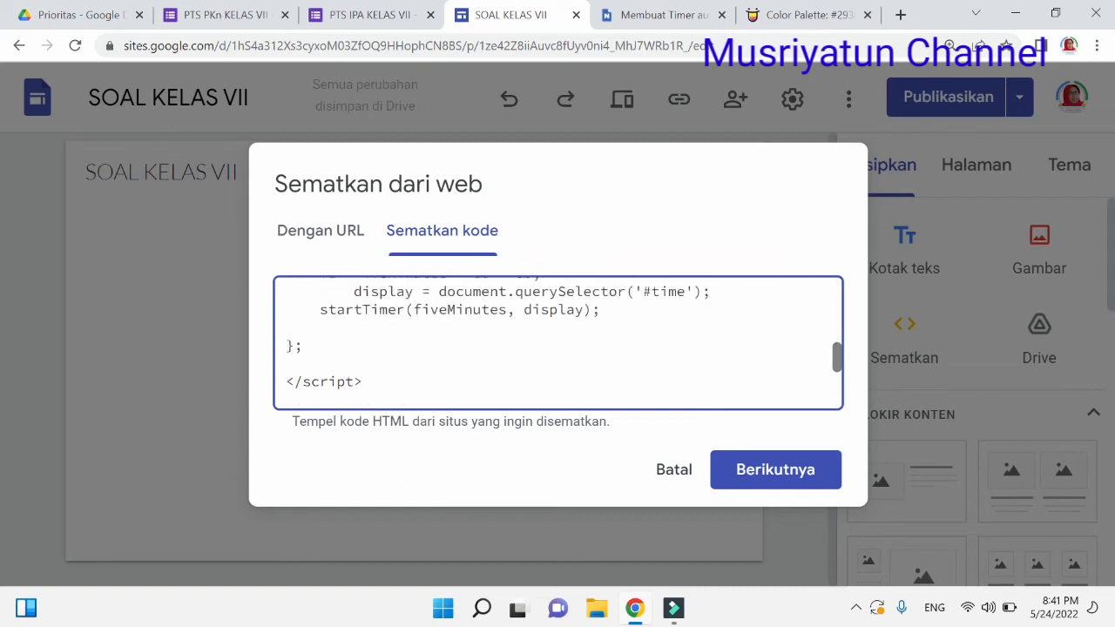
# Insert the PPKn exam embed on the page and widen it to most of the content width
pyautogui.click(789, 473)
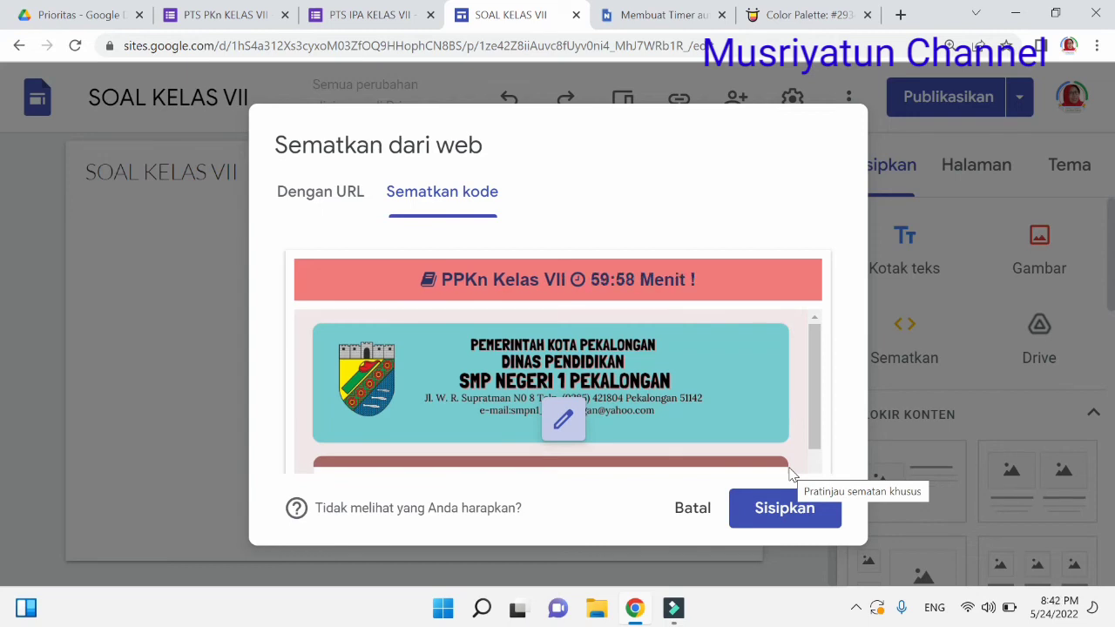
pyautogui.click(785, 512)
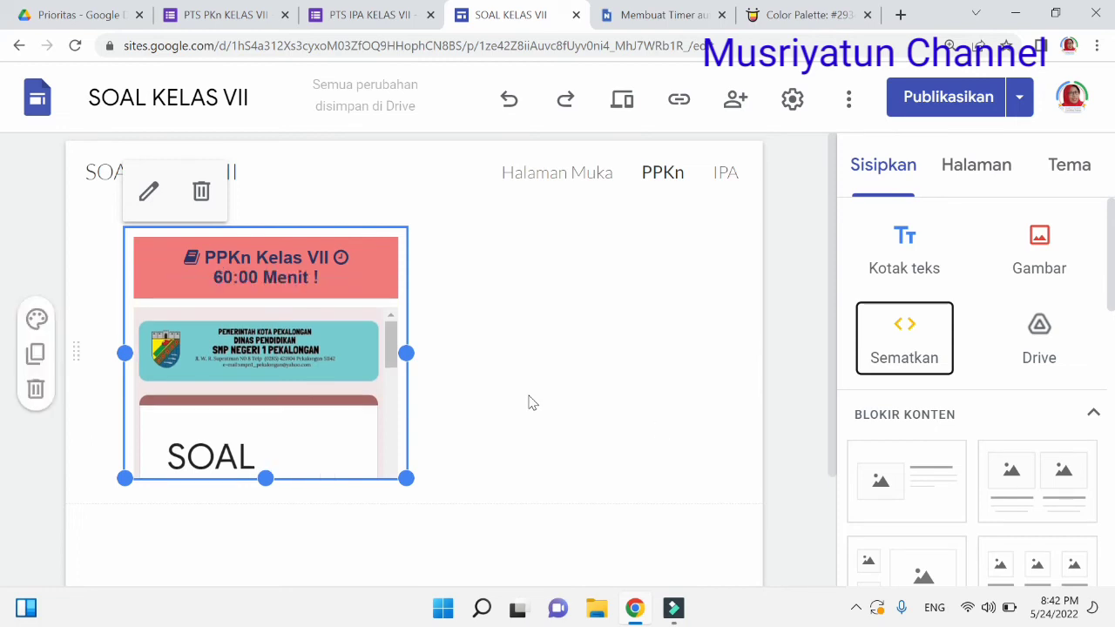
pyautogui.moveTo(408, 353); pyautogui.dragTo(643, 370)
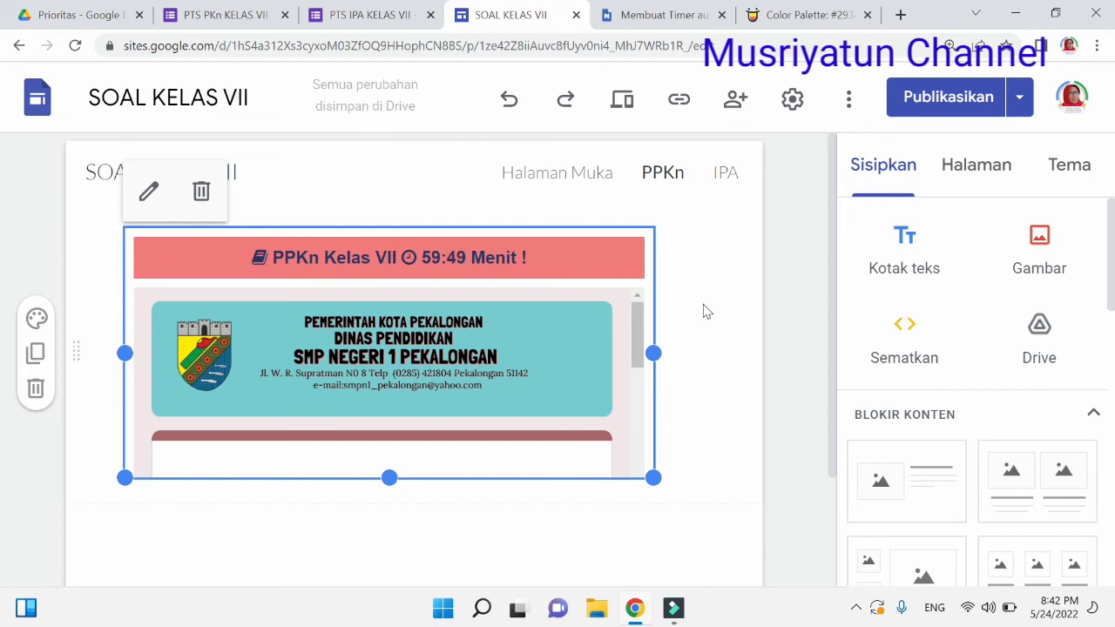
# Publish the site's reviewed changes, including the new PPKn and IPA pages, and request the published site link
pyautogui.click(947, 98)
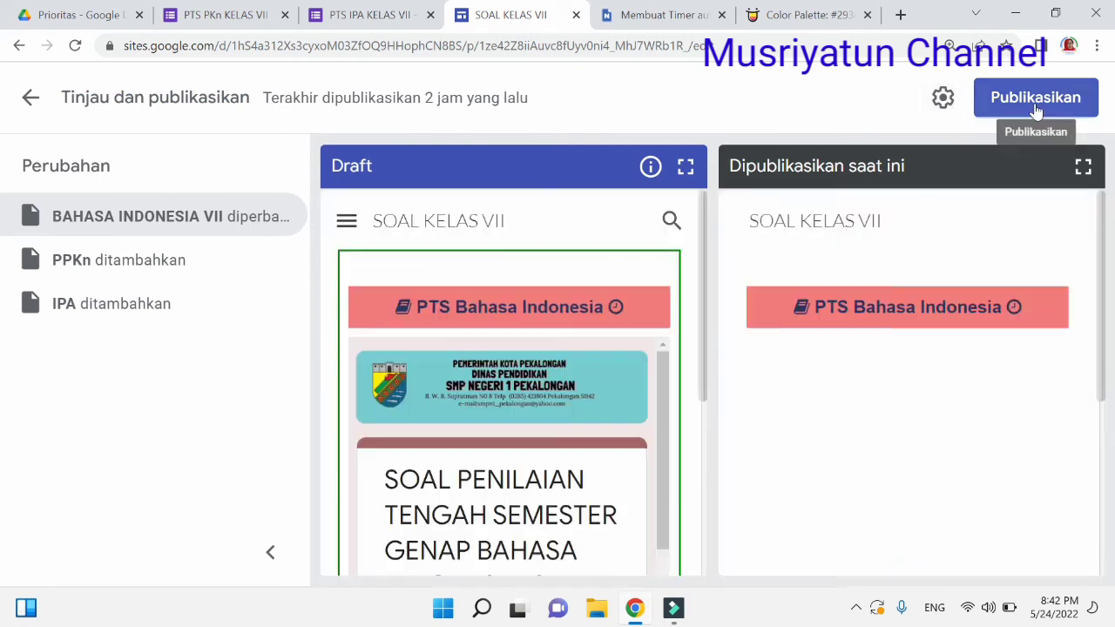
pyautogui.click(1035, 105)
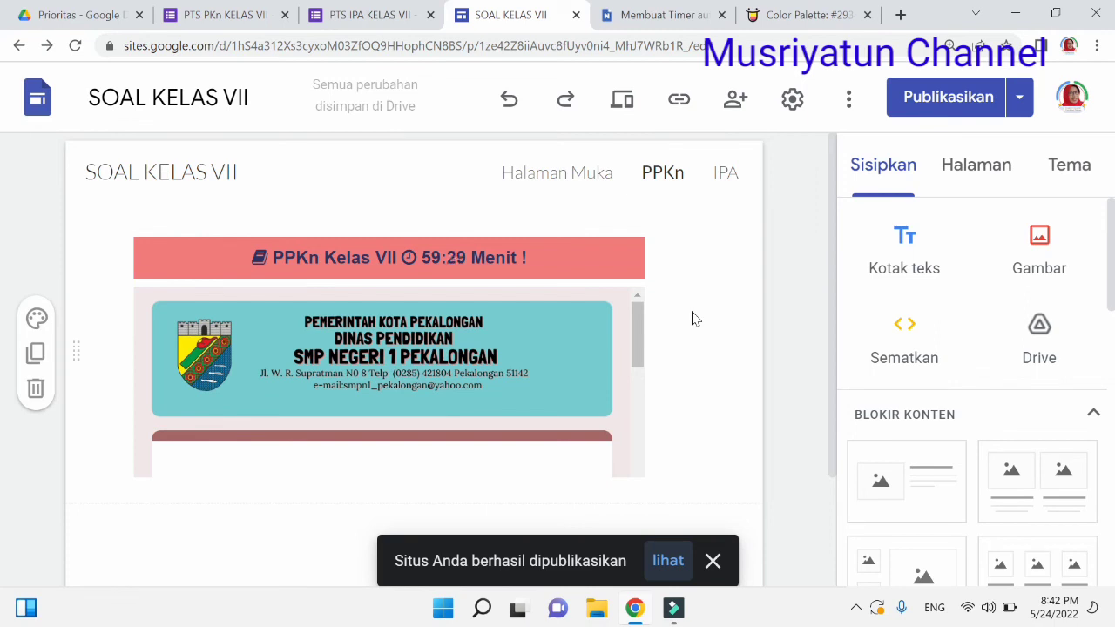
pyautogui.click(679, 101)
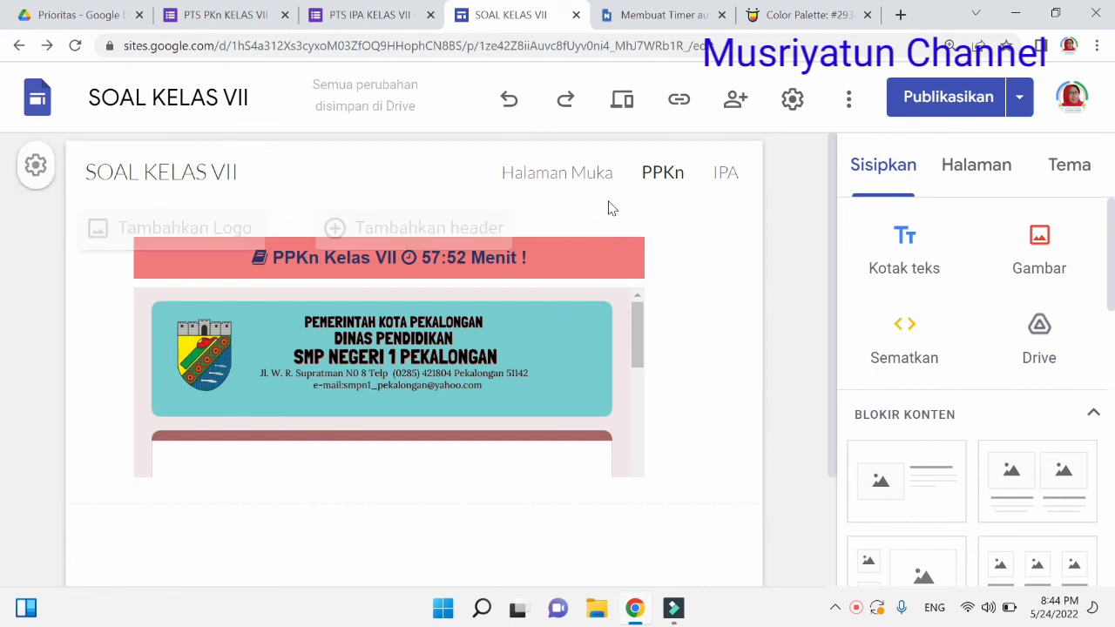
# Preview the site and examine the PPKn exam, then the IPA exam from its timer down to the class options
pyautogui.click(622, 101)
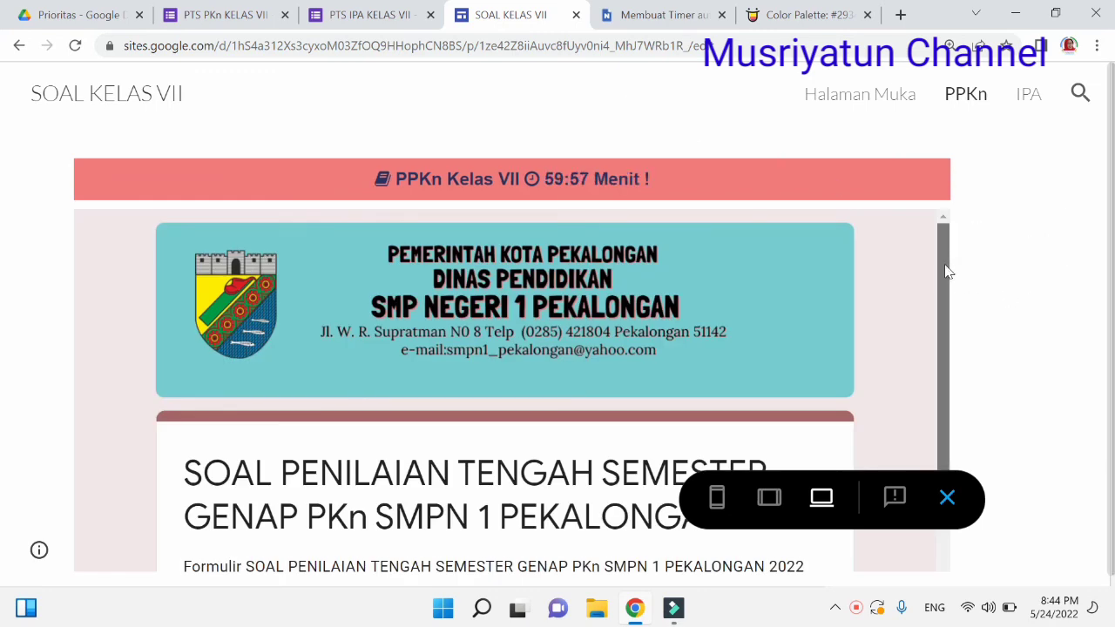
pyautogui.moveTo(947, 264); pyautogui.dragTo(913, 293)
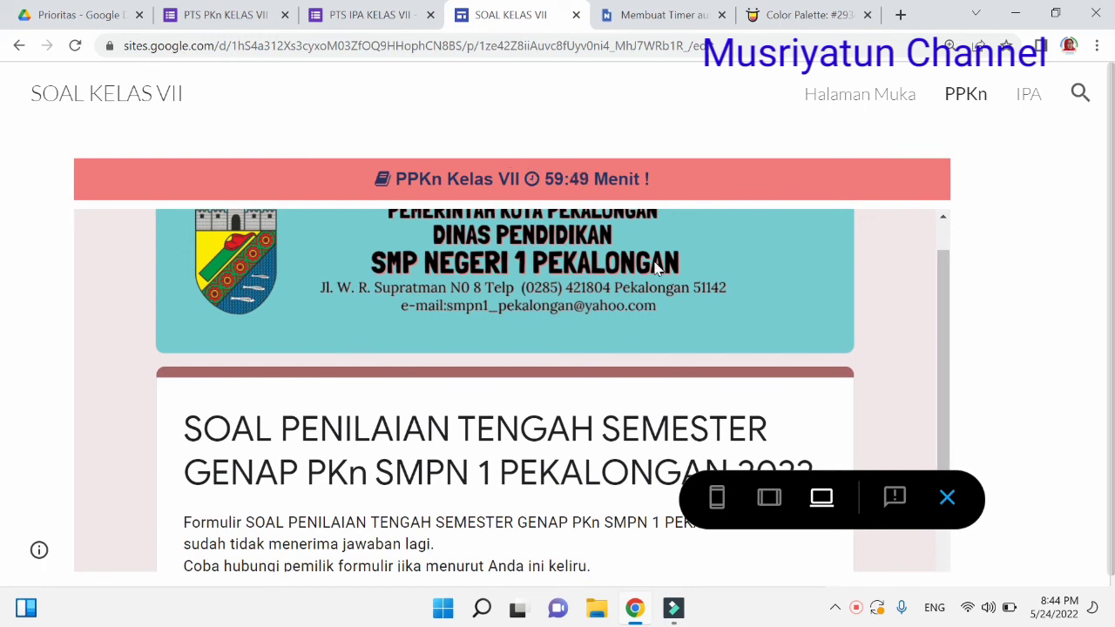
pyautogui.click(1027, 98)
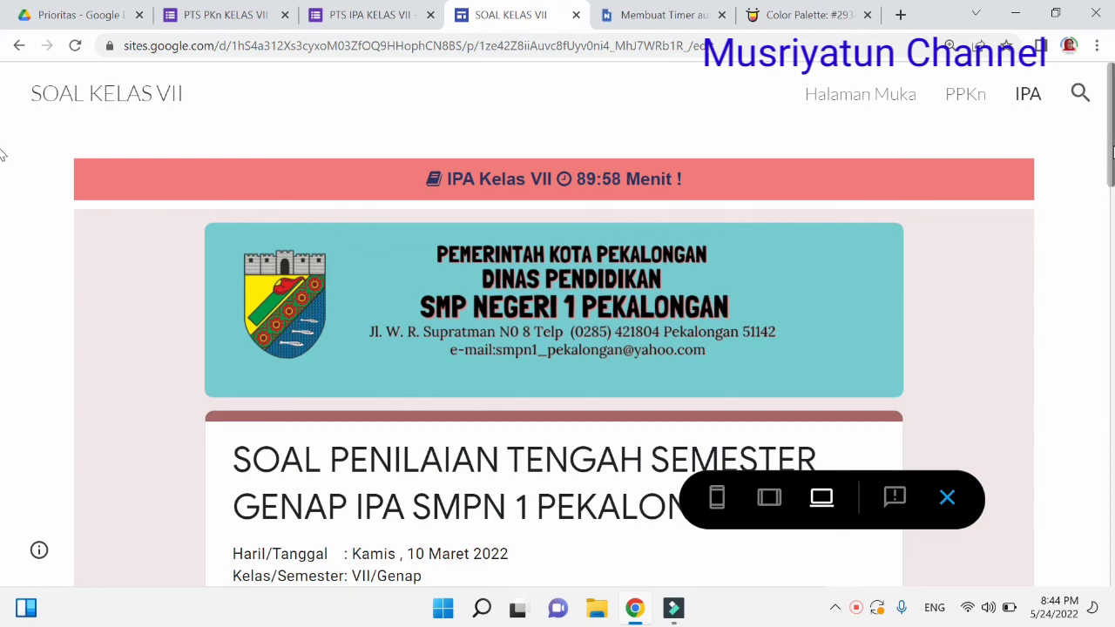
pyautogui.scroll(-4, 2, 155)
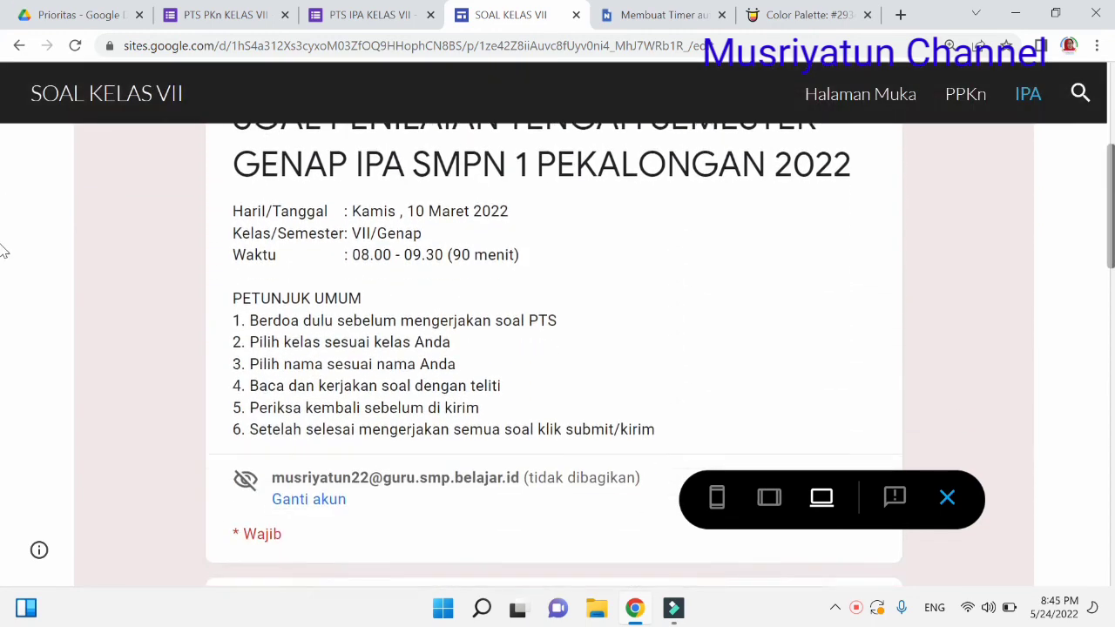
pyautogui.scroll(-4, 2, 251)
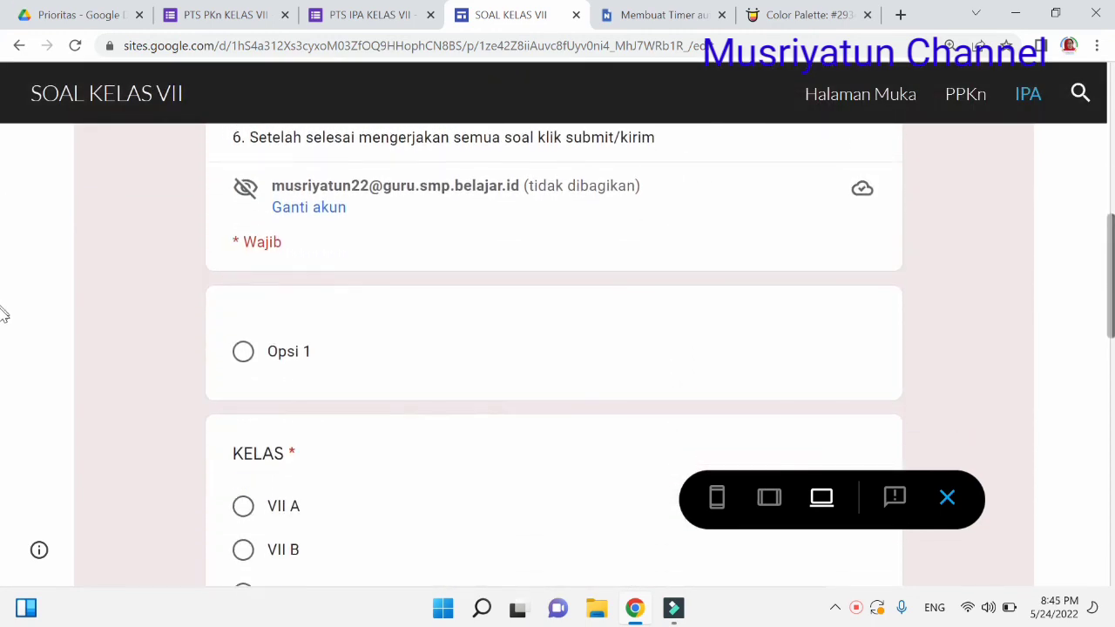
pyautogui.scroll(-4, 1, 348)
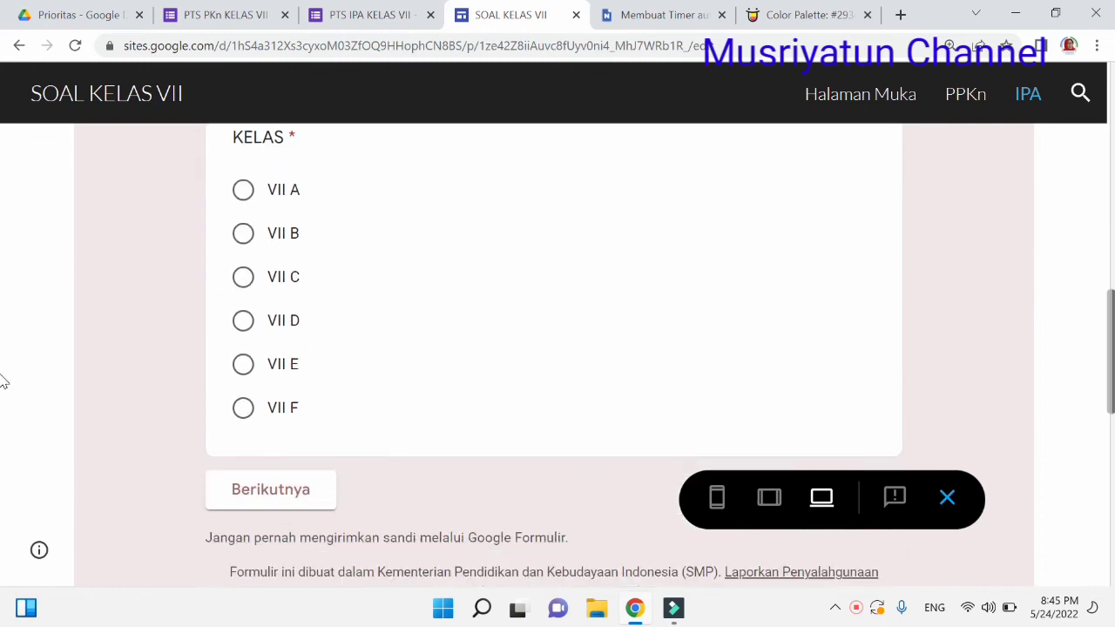
pyautogui.scroll(6, 2, 381)
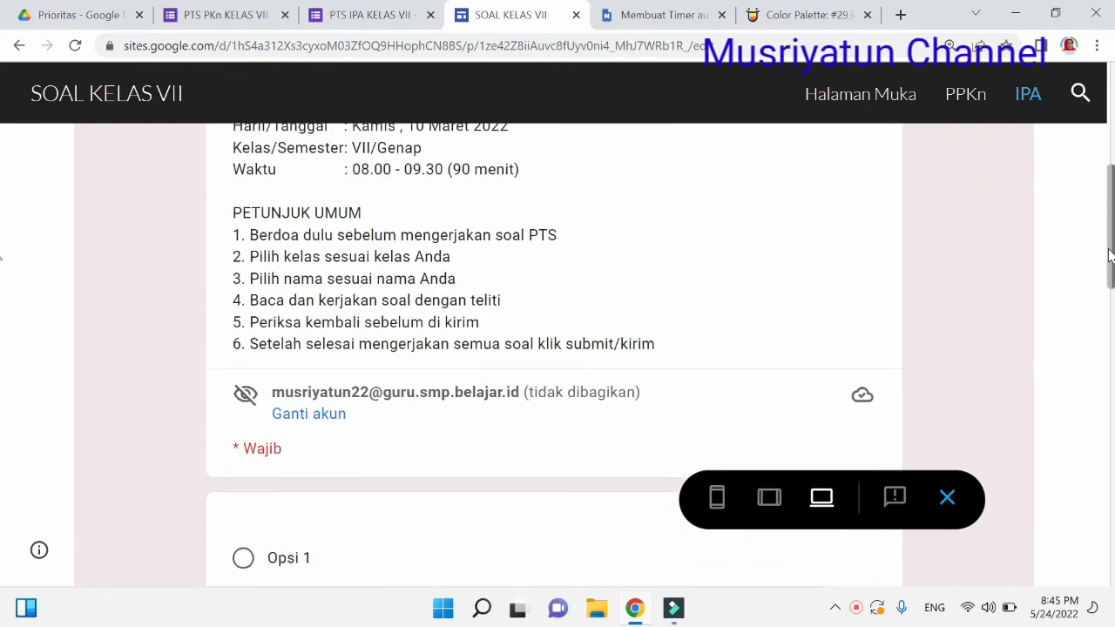
pyautogui.moveTo(1110, 255); pyautogui.dragTo(1086, 157)
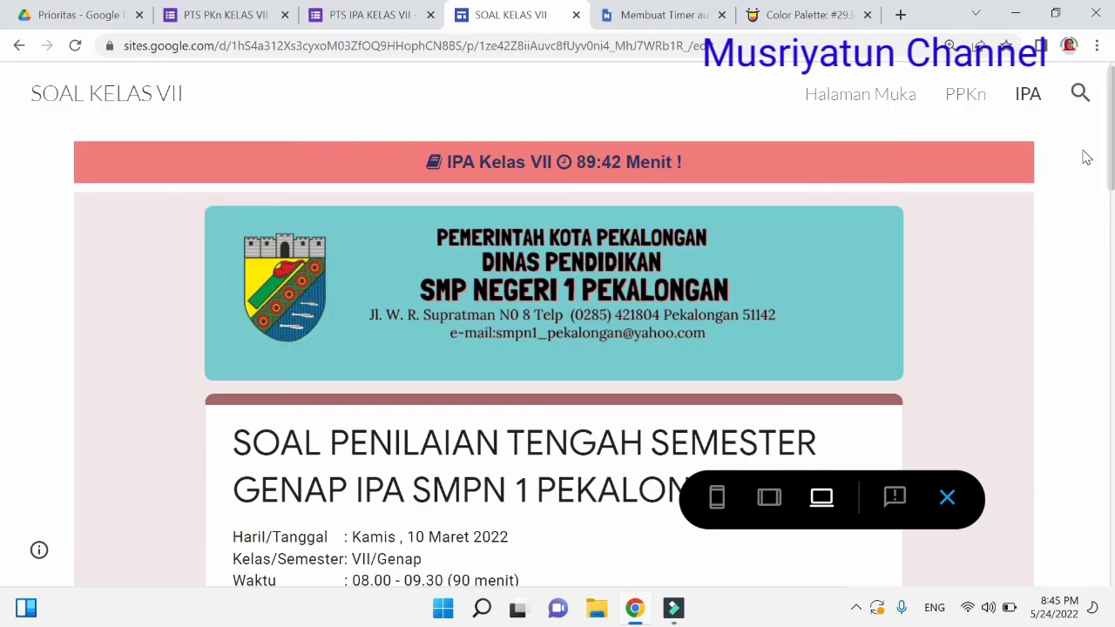